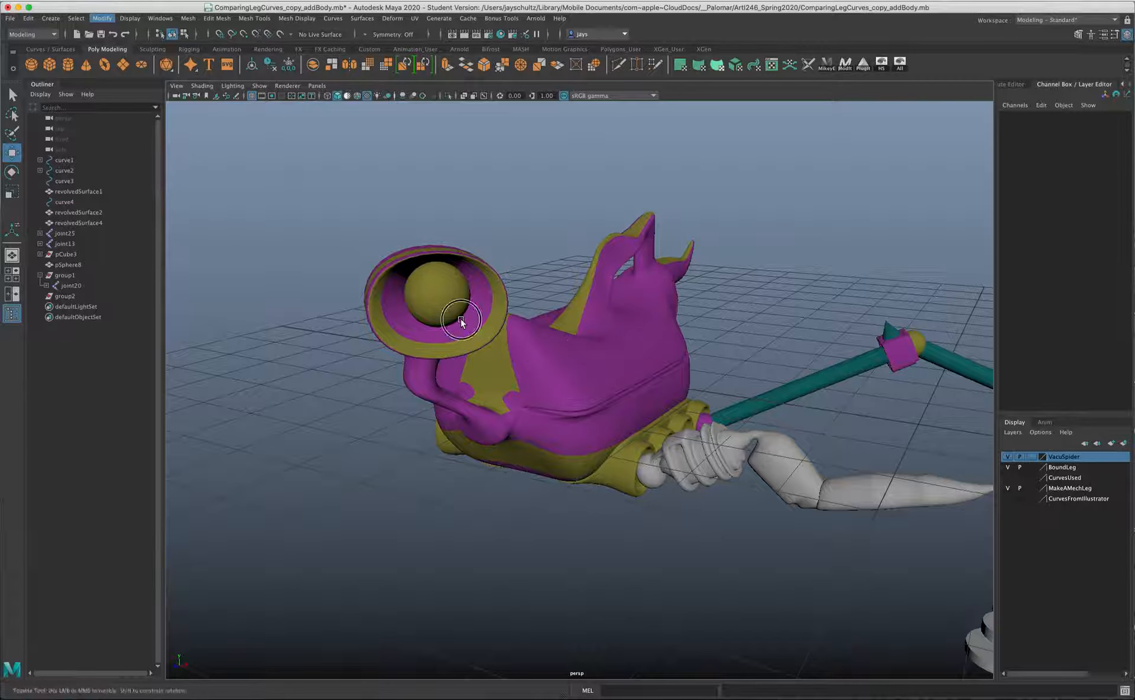
Select the whole mechanical leg group, group1, starting from its hip sphere in the body's end socket.
right_click_drag(431, 318, 563, 291, "alt")
left_click_drag(563, 290, 553, 326, "alt")
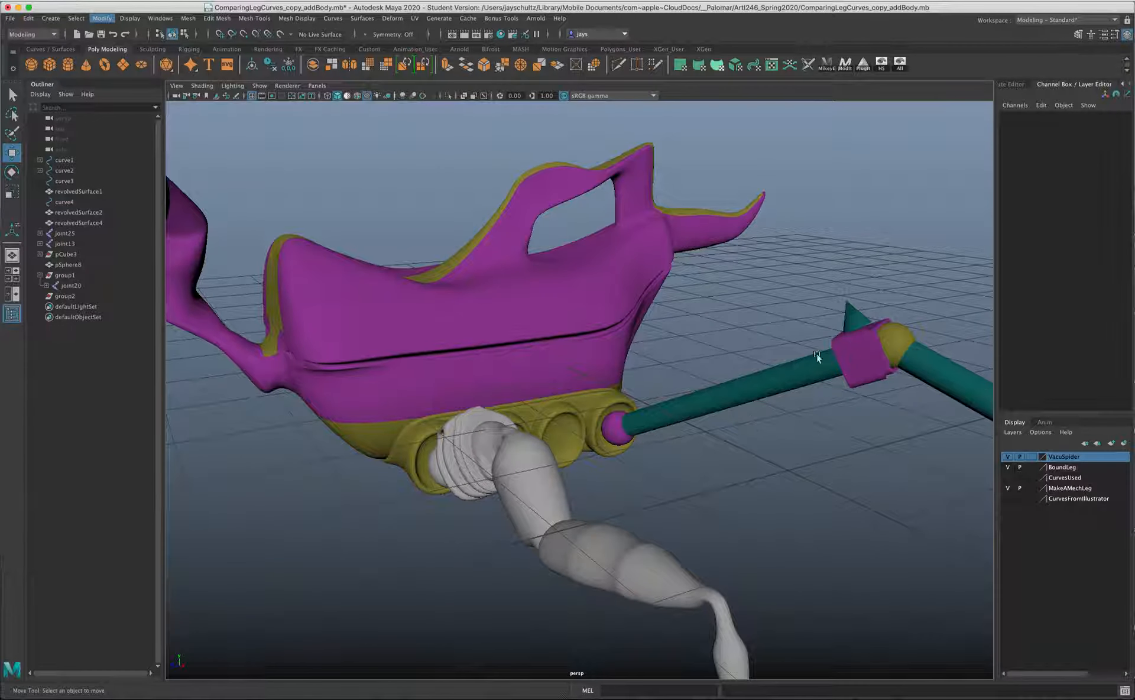
left_click(606, 435)
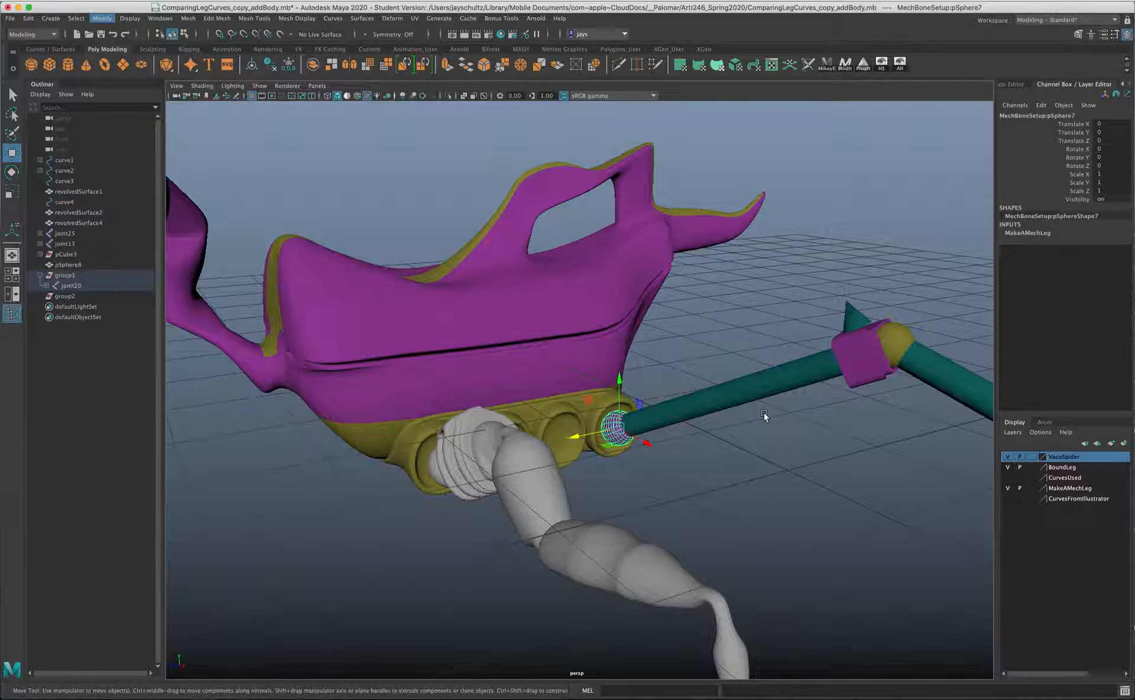
key("Up")
key("Up")
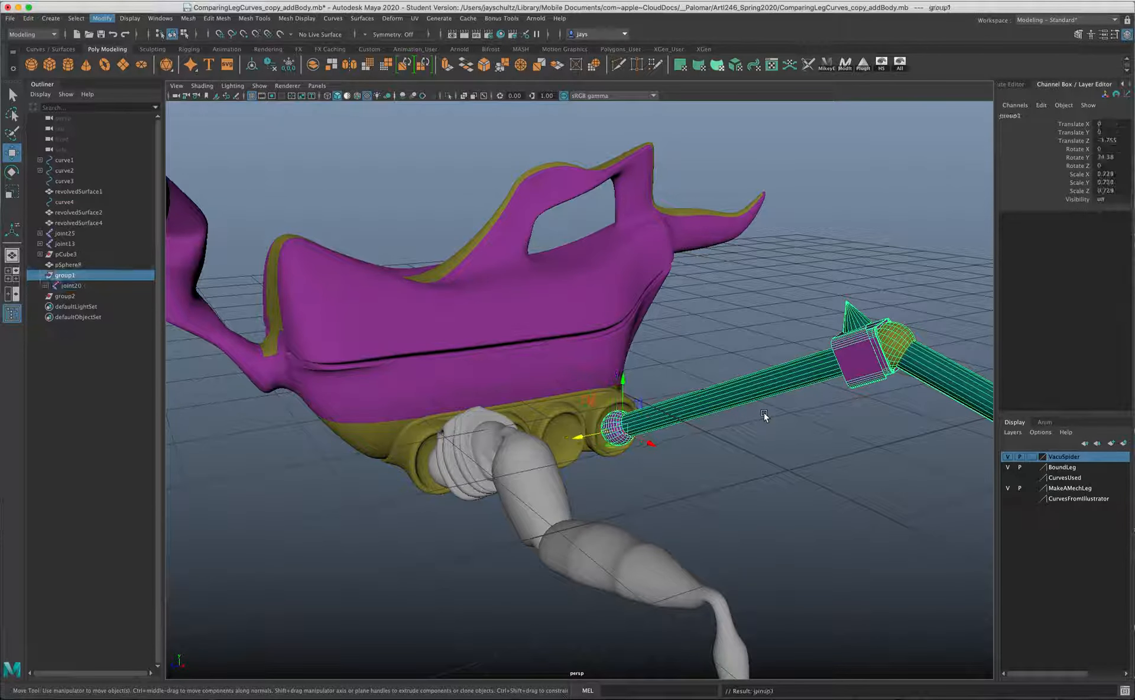
Try sliding the mechanical leg group along Z and undo the move.
left_click_drag(764, 412, 714, 438, "alt")
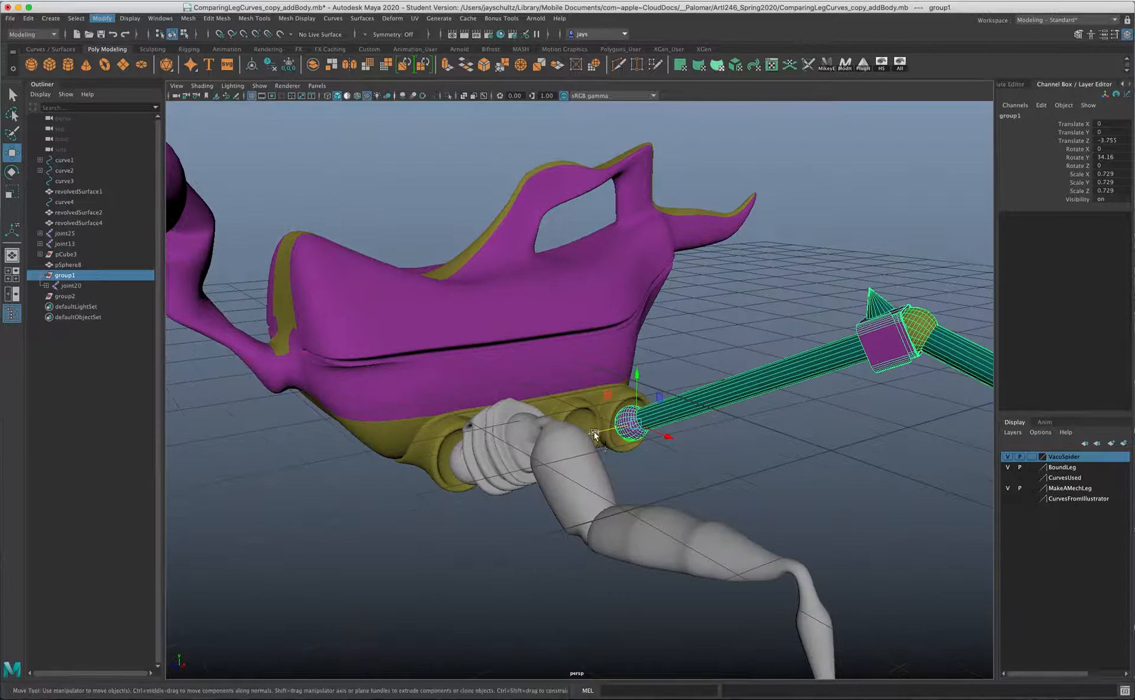
mouse_move(595, 434)
left_mouse_down()
mouse_move(635, 421)
mouse_move(609, 430)
left_mouse_up()
key("super+z")
mouse_move(759, 459)
left_mouse_down("alt")
mouse_move(727, 459)
mouse_move(755, 459)
left_mouse_up("alt")
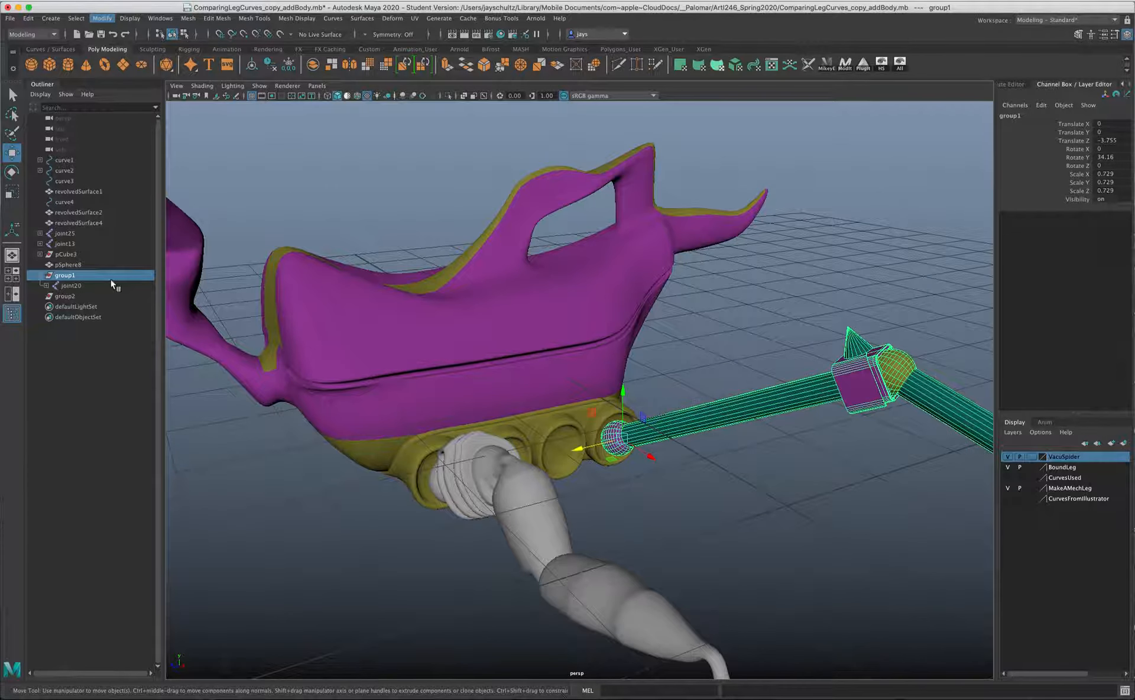
Duplicate the mechanical leg group and slide the copy along Z to about -3.033, into the neighbouring body socket.
left_click(46, 287)
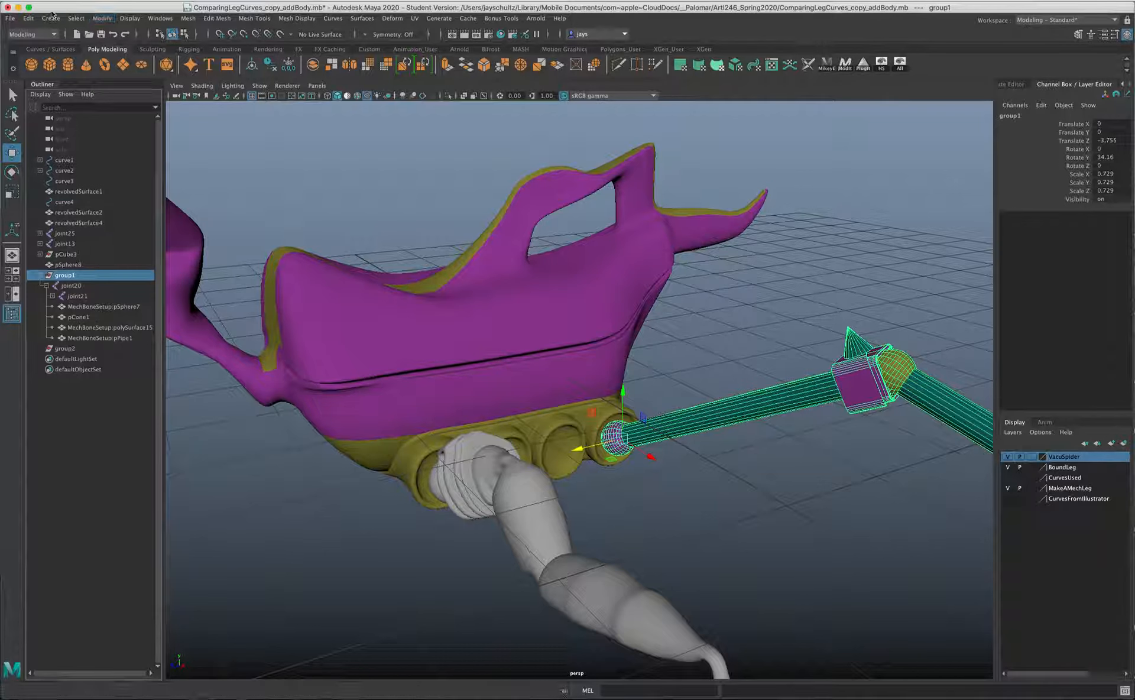
left_click(28, 18)
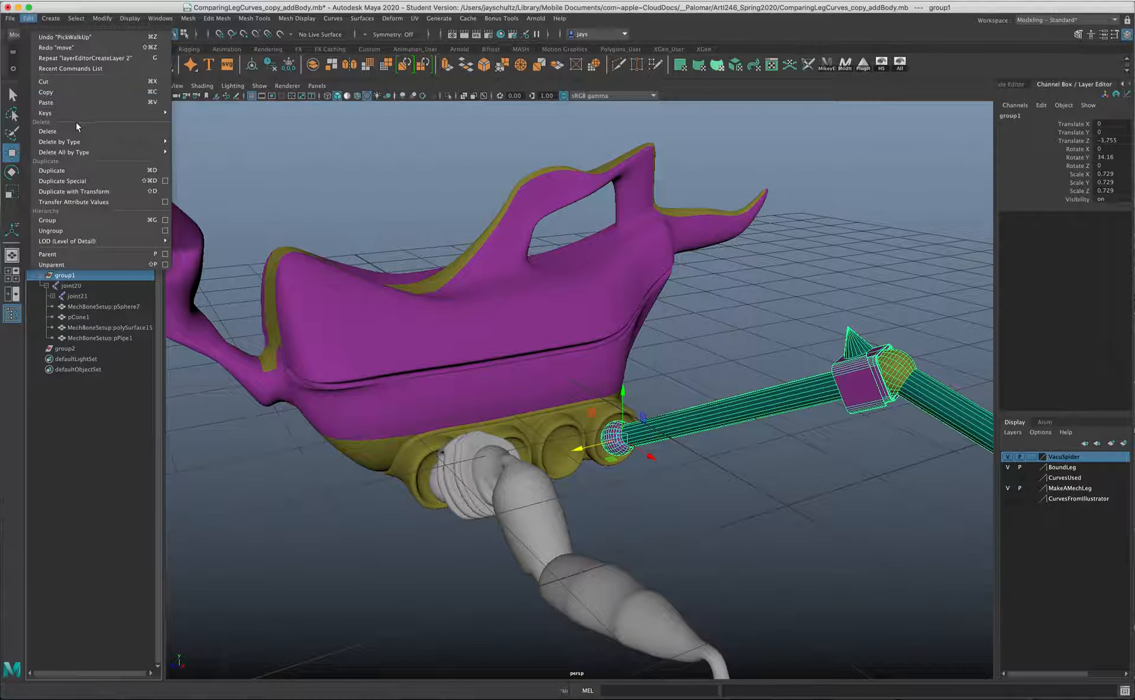
left_click(83, 170)
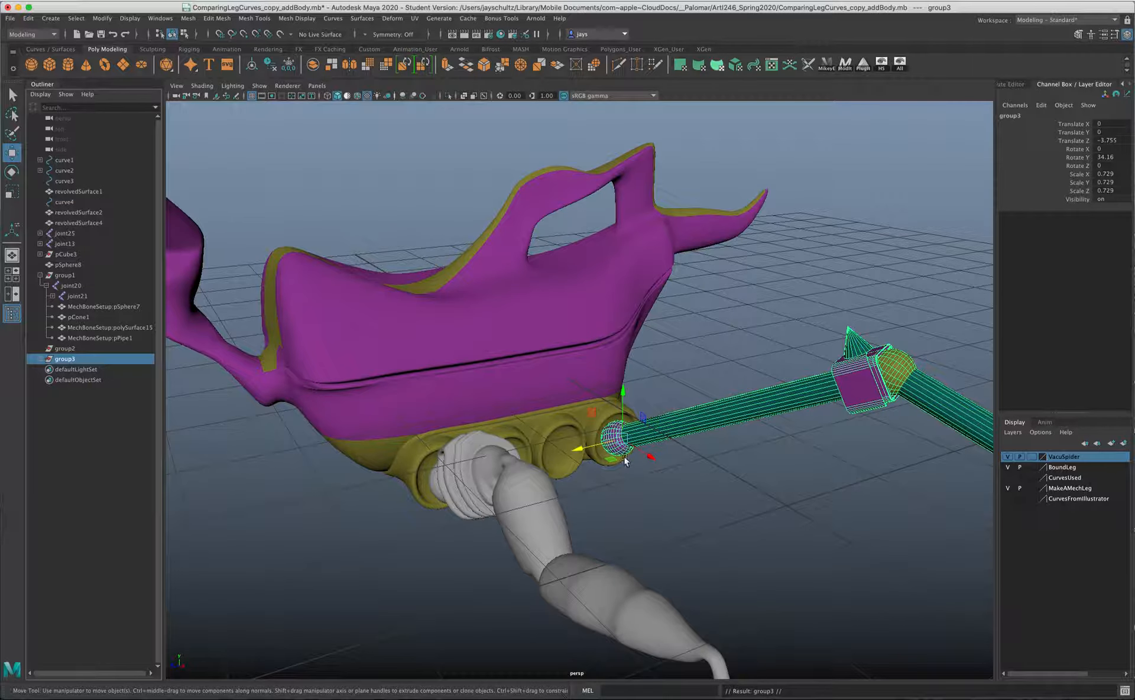
left_click_drag(579, 454, 523, 475)
Rotate the duplicated mechanical leg group around Y to about 11.05 degrees.
left_click_drag(722, 482, 813, 526, "alt")
middle_click_drag(869, 501, 685, 393, "alt")
key("e")
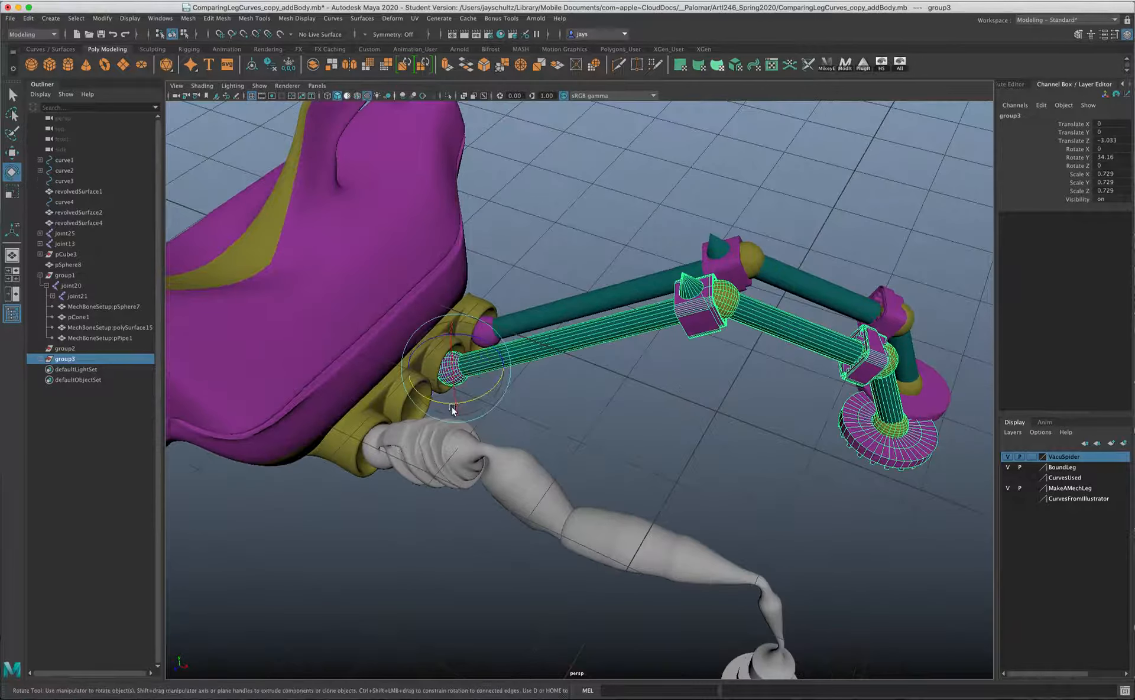
left_click_drag(445, 404, 437, 407)
left_click_drag(666, 446, 666, 516, "alt")
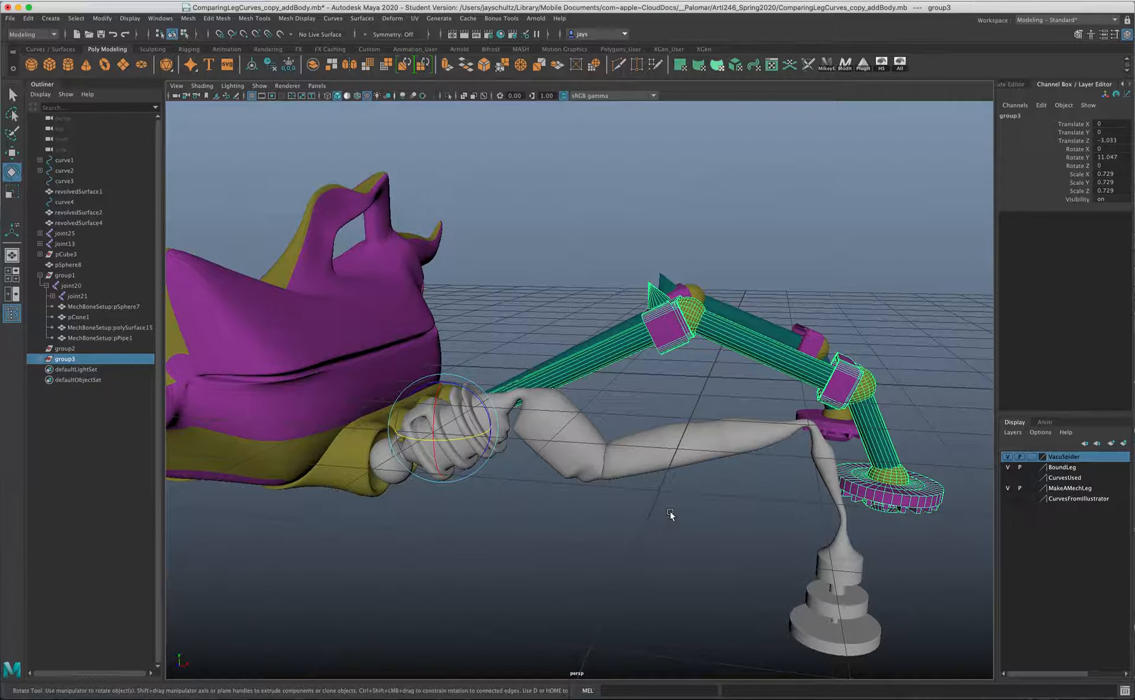
Rotate the duplicated leg's hip joint, joint20, to raise the upper leg to about -40.7 degrees in Y.
key("Down")
key("Down")
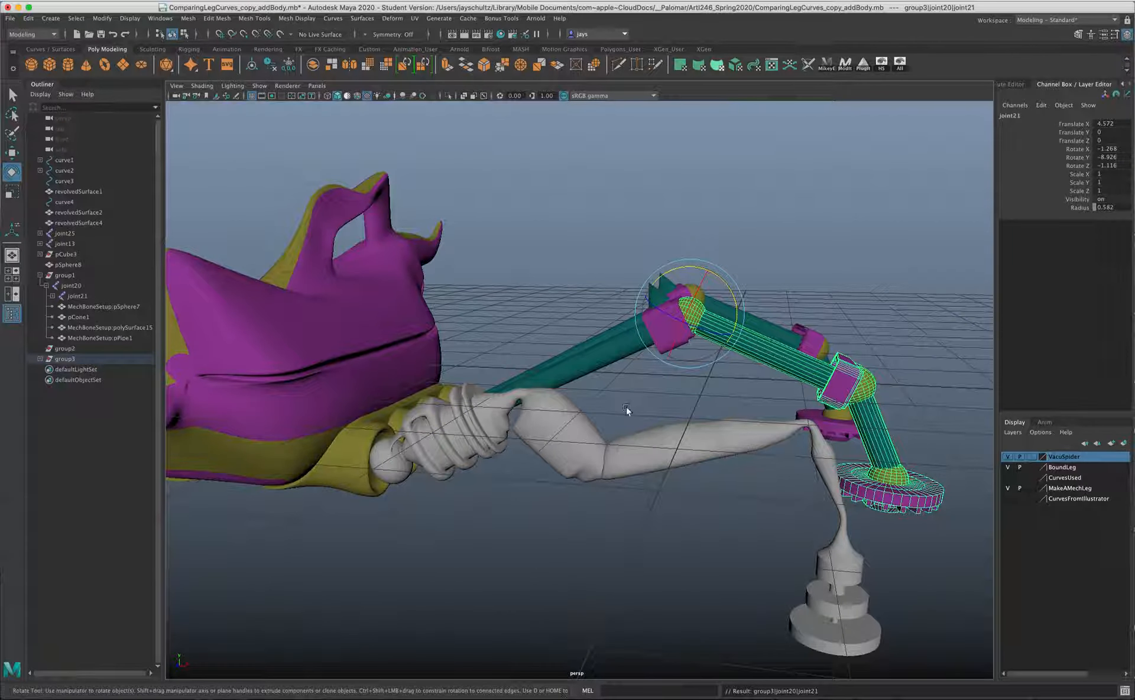
key("Up")
left_click_drag(469, 389, 443, 404)
Bend the duplicated leg downward at joint21 and swing its lower segment outward at joint22.
key("Down")
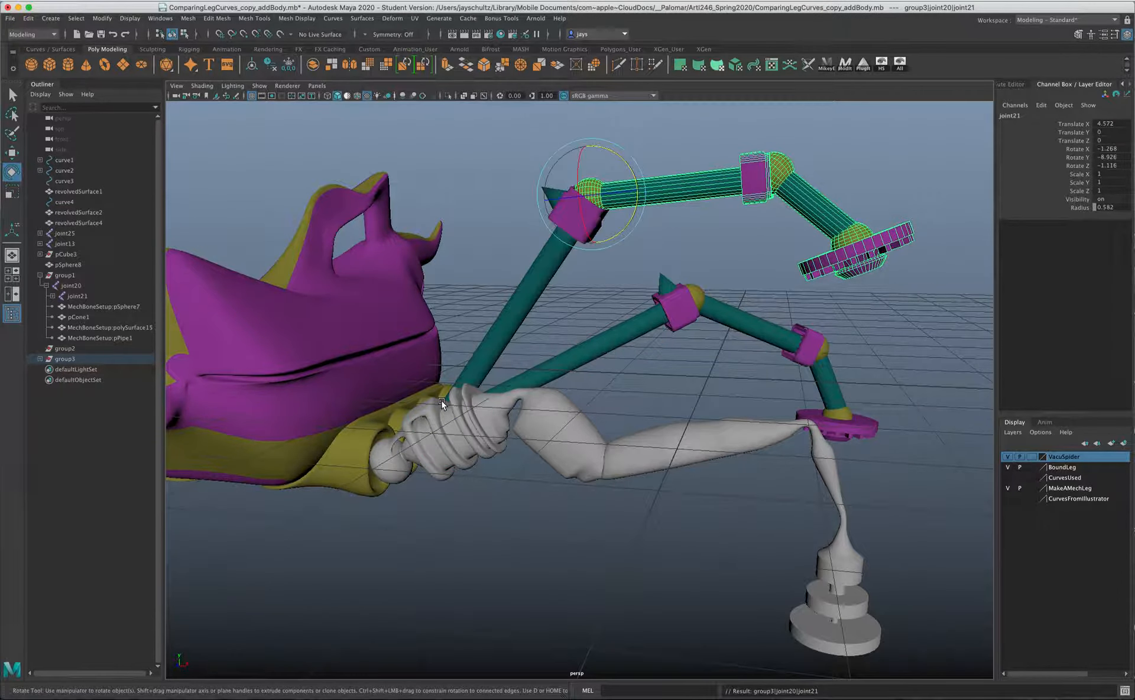
left_click_drag(626, 230, 622, 278)
key("Down")
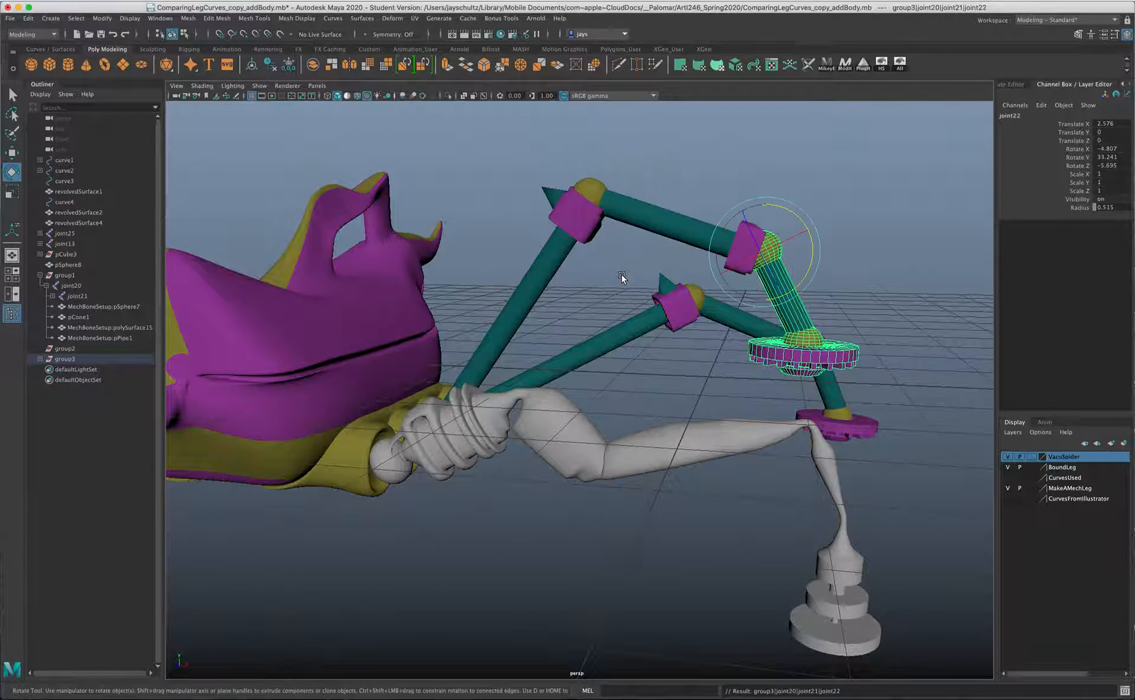
left_click_drag(812, 250, 819, 286)
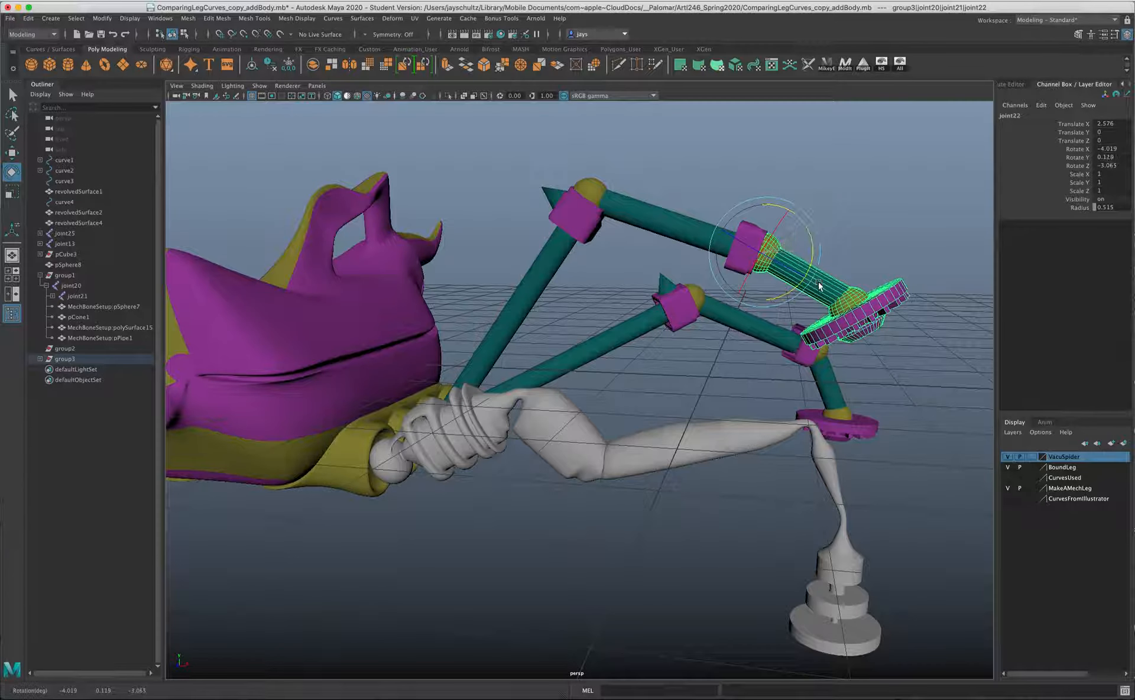
Rotate the duplicated leg's ankle joint, joint23, to about 43.4 degrees in Y to level the foot disc.
key("Down")
left_click_drag(797, 298, 795, 276)
left_click_drag(598, 463, 462, 379, "alt")
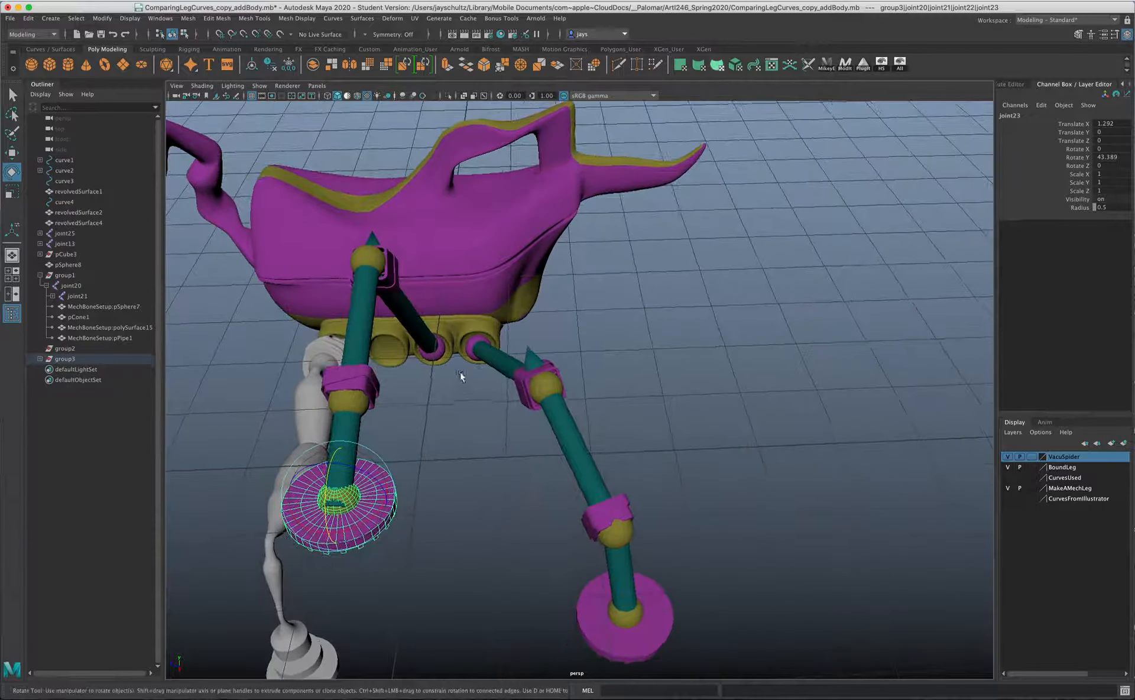
Reorient the whole duplicated leg group to about -2.87, 19.3 and -8.64 degrees in X, Y and Z.
left_click(444, 355)
key("Up")
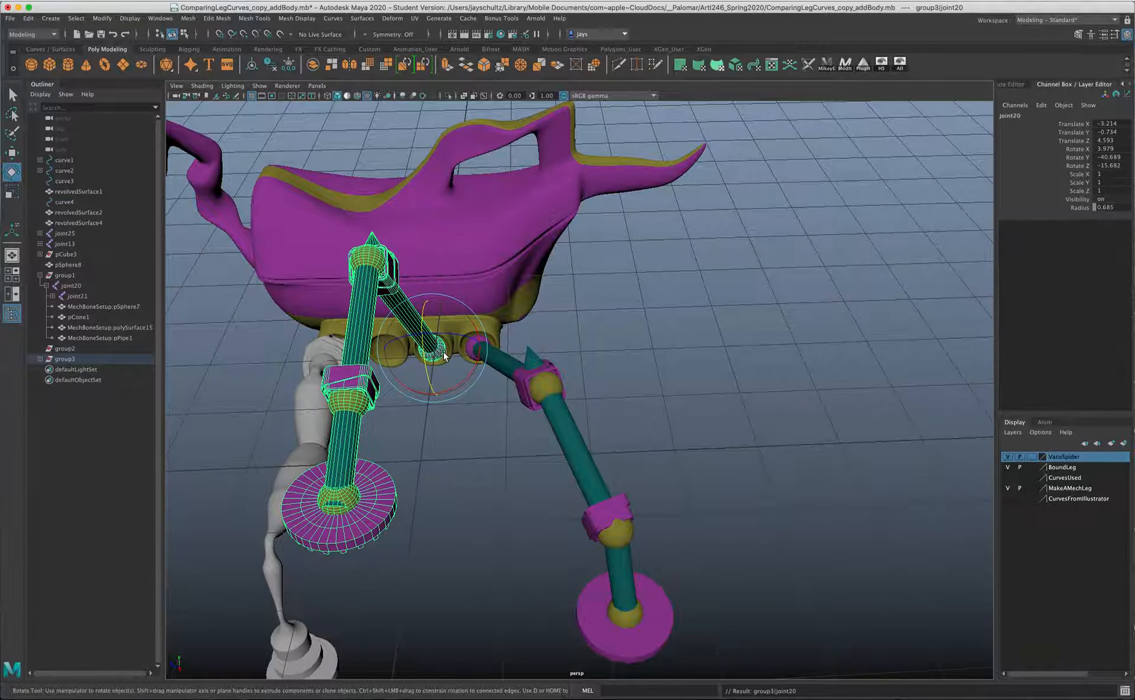
left_click_drag(448, 377, 598, 407)
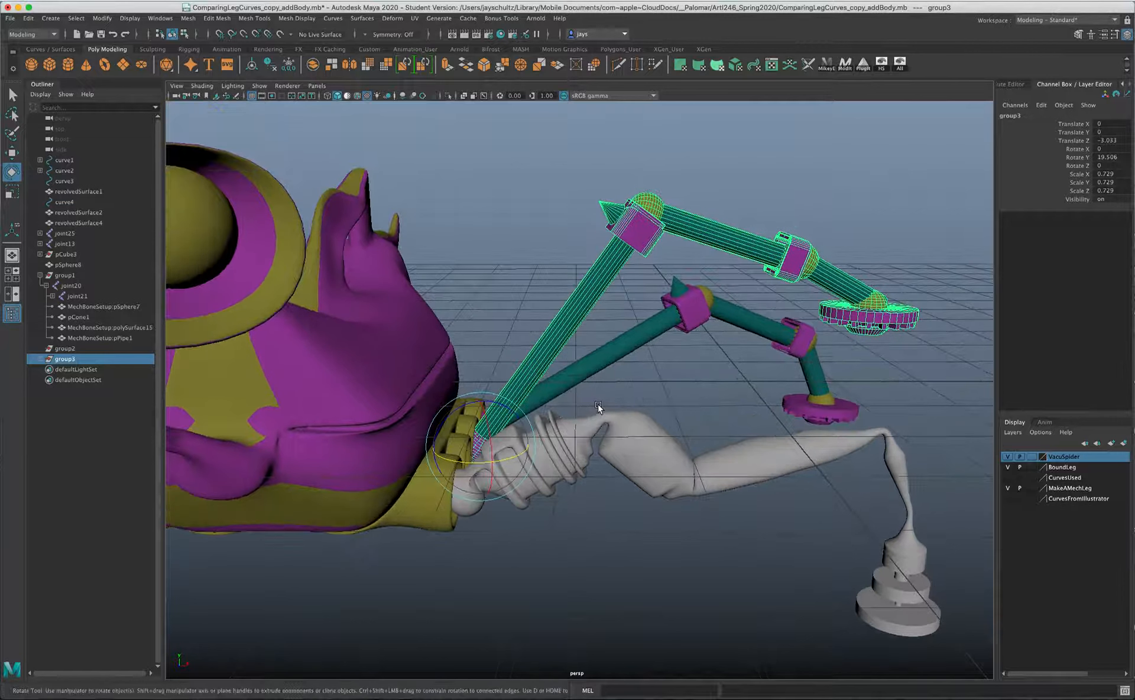
mouse_move(515, 400)
left_mouse_down()
mouse_move(536, 437)
mouse_move(532, 402)
left_mouse_up()
left_click_drag(704, 358, 585, 340, "alt")
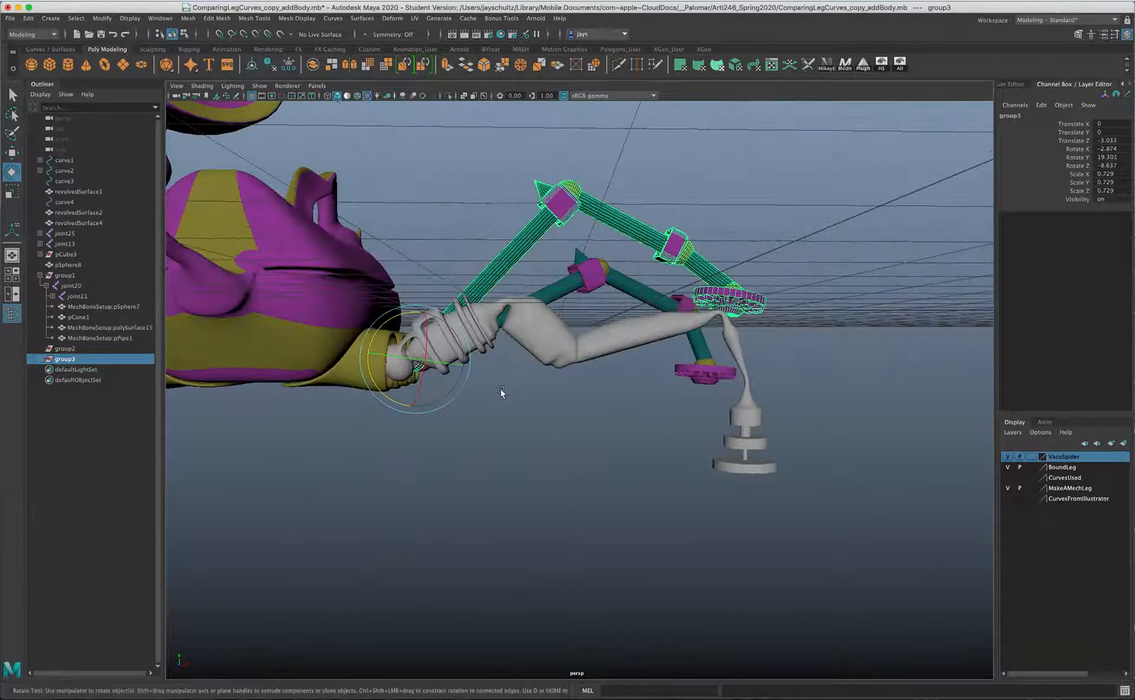
Collapse the group1 hierarchy and select joint13, the root joint of the bound grey leg, for moving.
left_click_drag(502, 393, 527, 354, "alt")
left_click(530, 351)
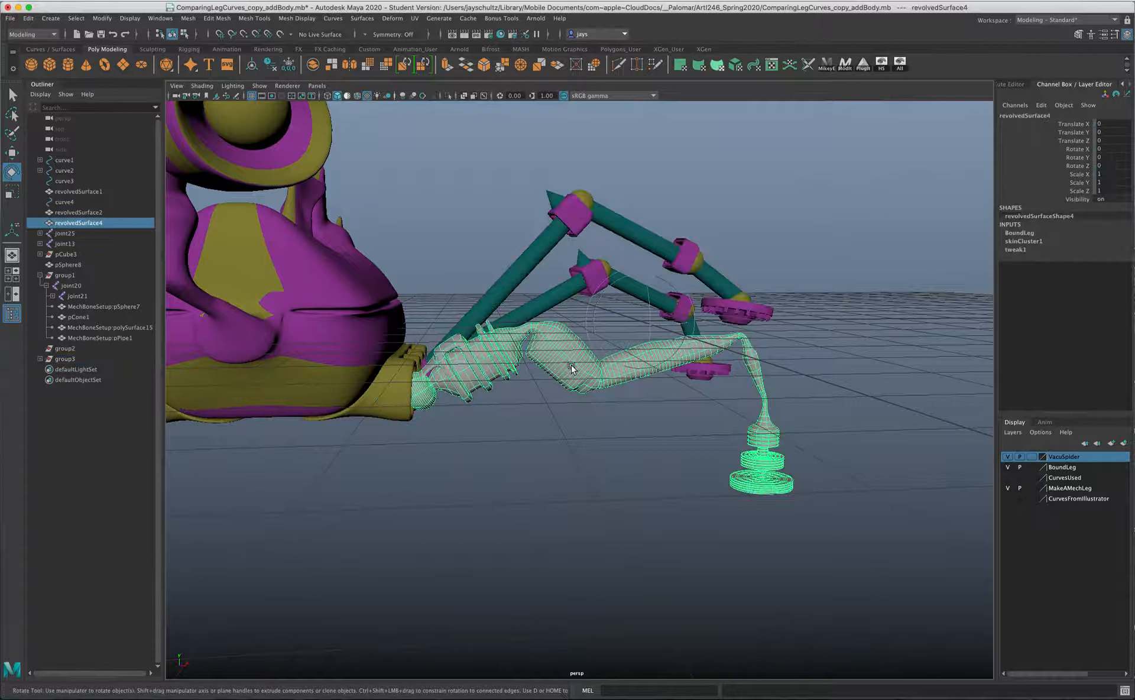
key("Down")
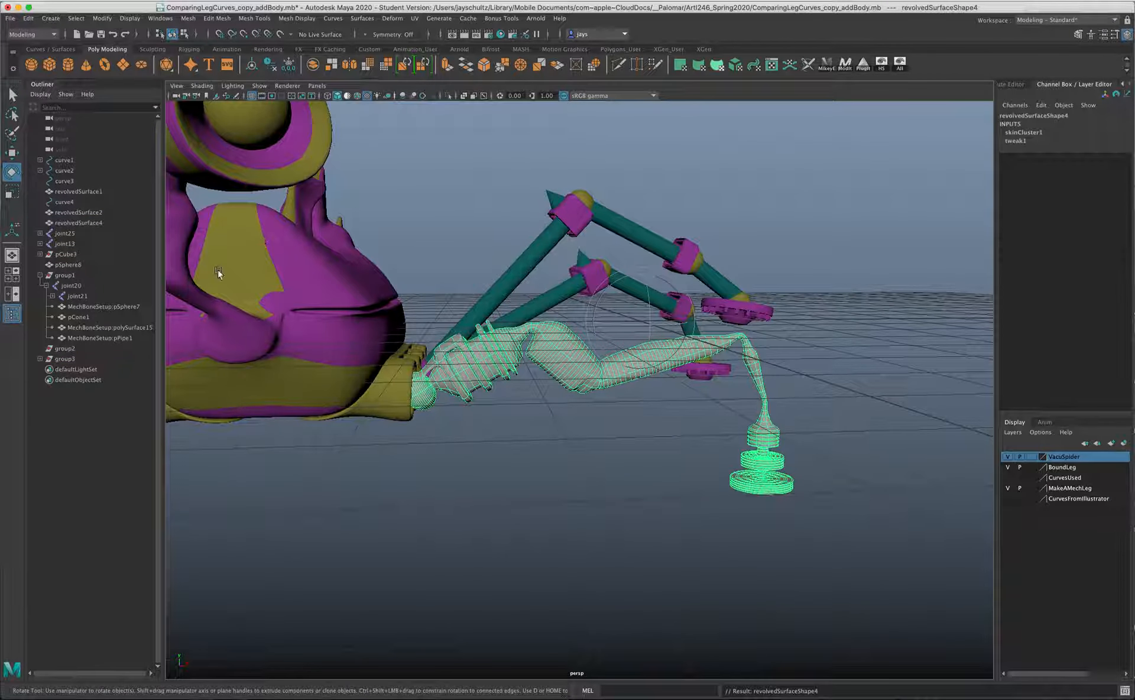
left_click(40, 275)
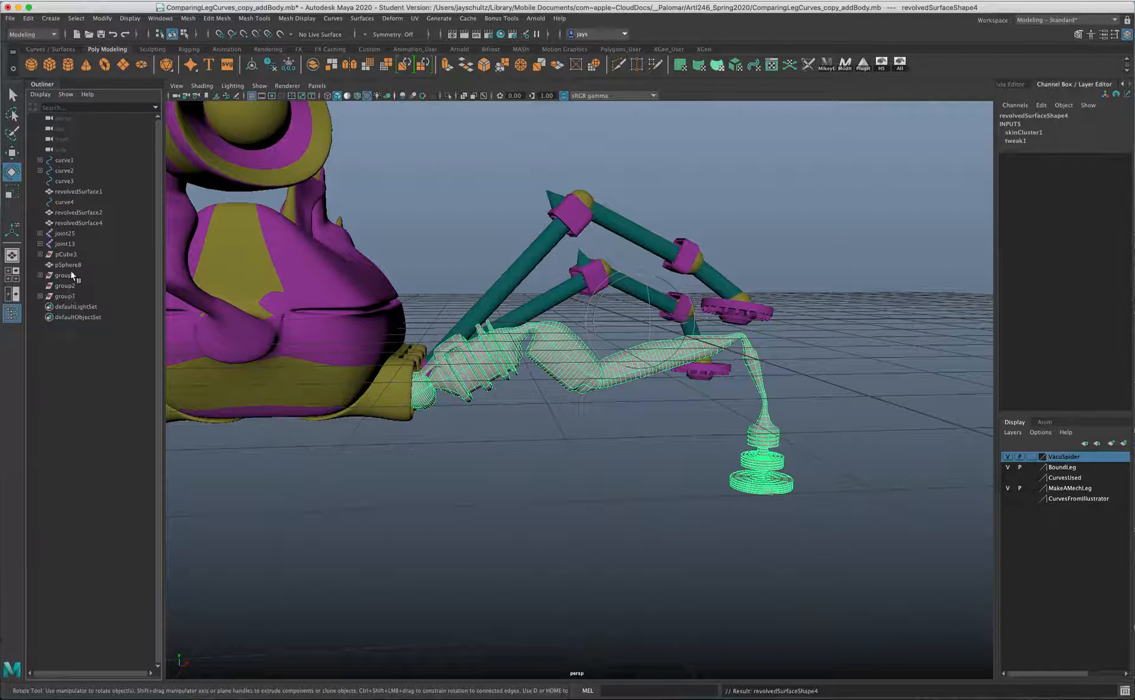
left_click(66, 243)
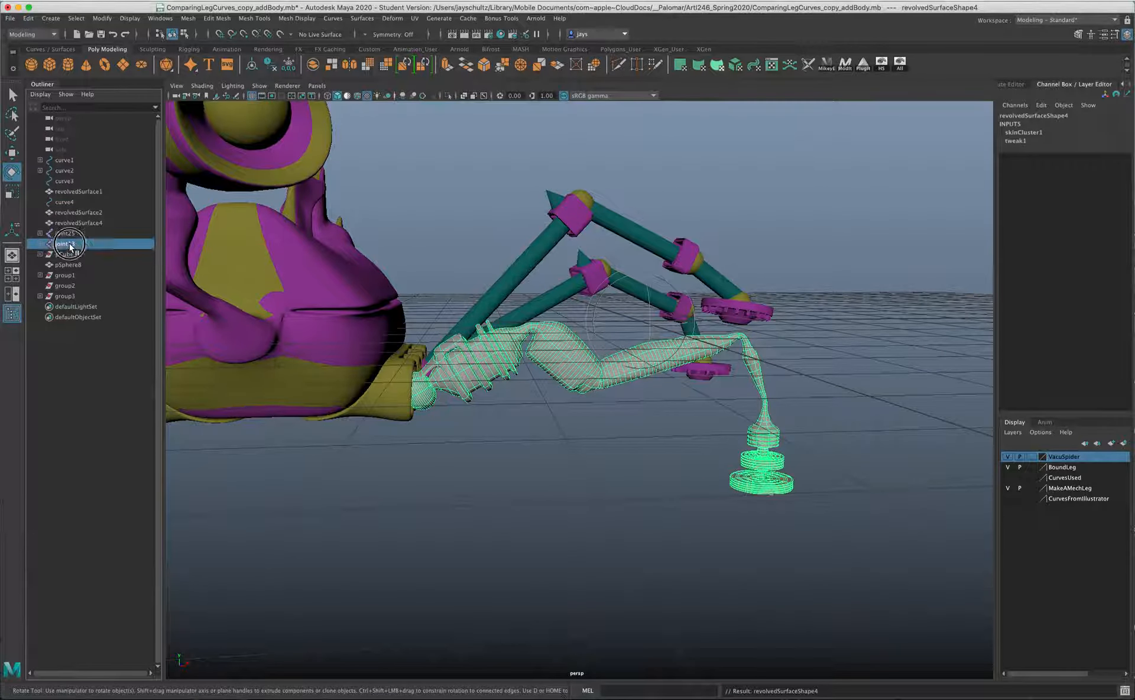
left_click_drag(256, 481, 527, 495, "alt")
key("w")
key("ctrl+z")
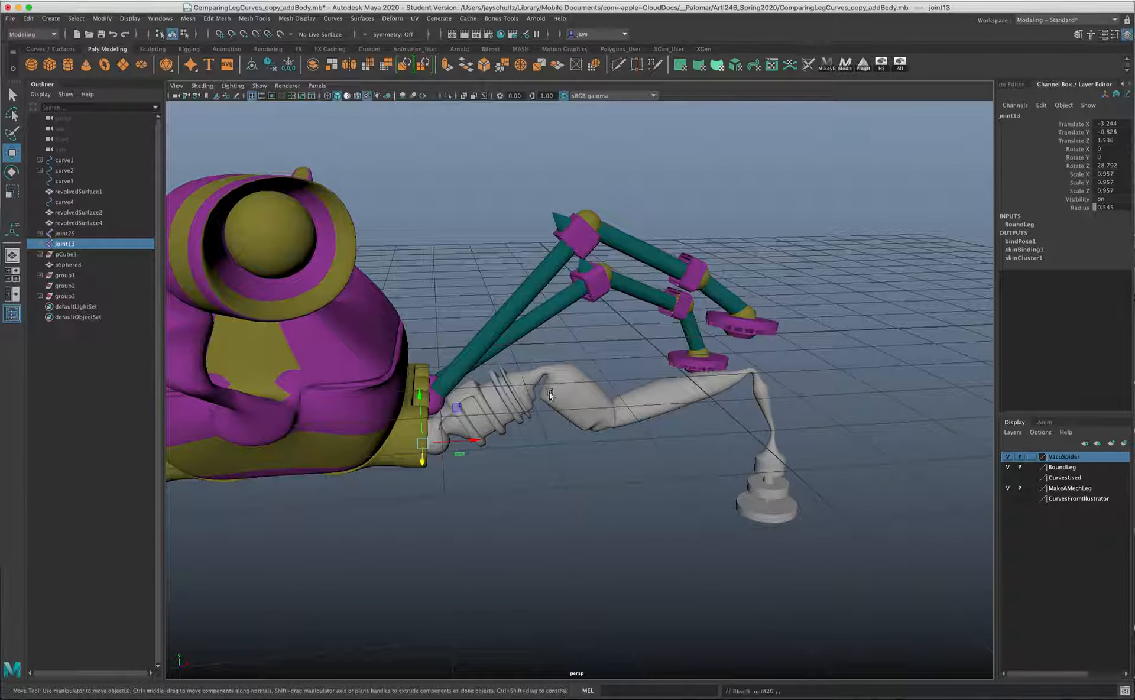
Try duplicating joint13 alone and moving the copy along Z, and undo both.
key("ctrl+d")
left_click_drag(487, 500, 435, 465, "alt")
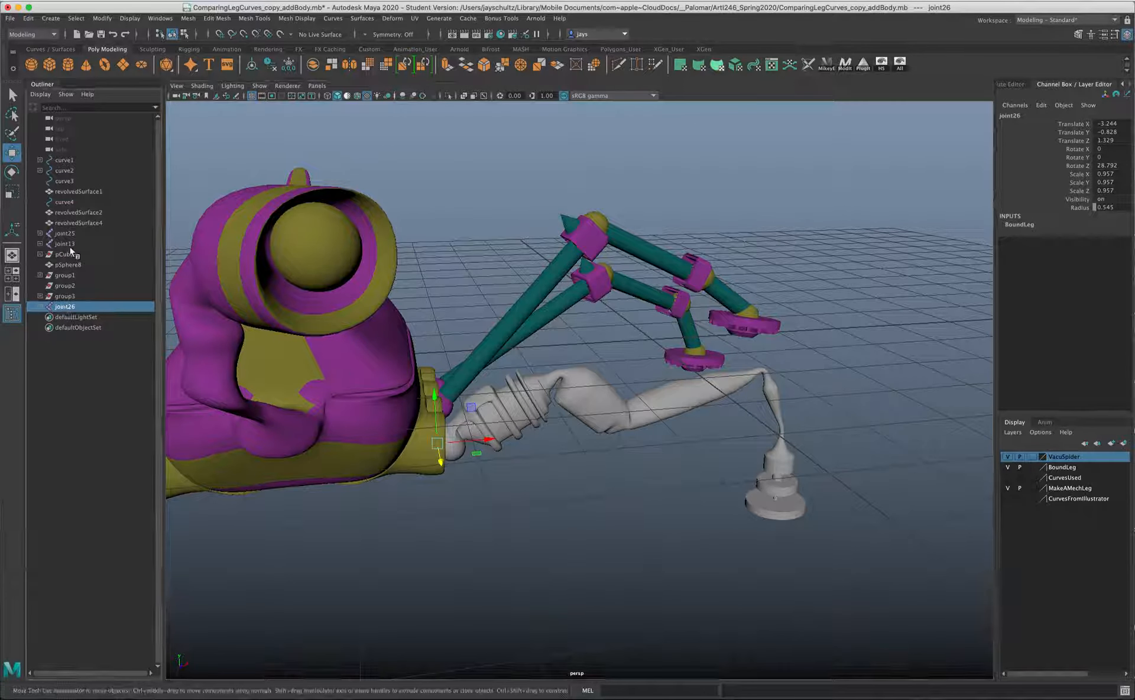
left_click_drag(440, 463, 542, 535)
key("ctrl+z")
key("ctrl+z")
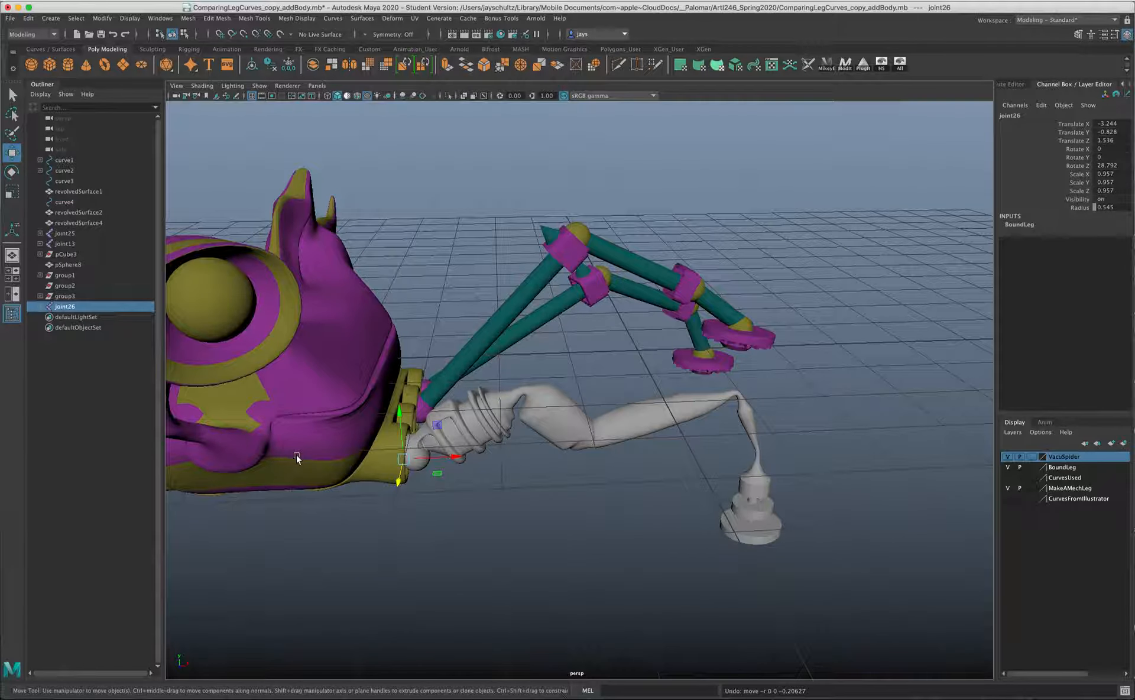
key("ctrl+z")
left_click_drag(433, 562, 463, 514, "alt")
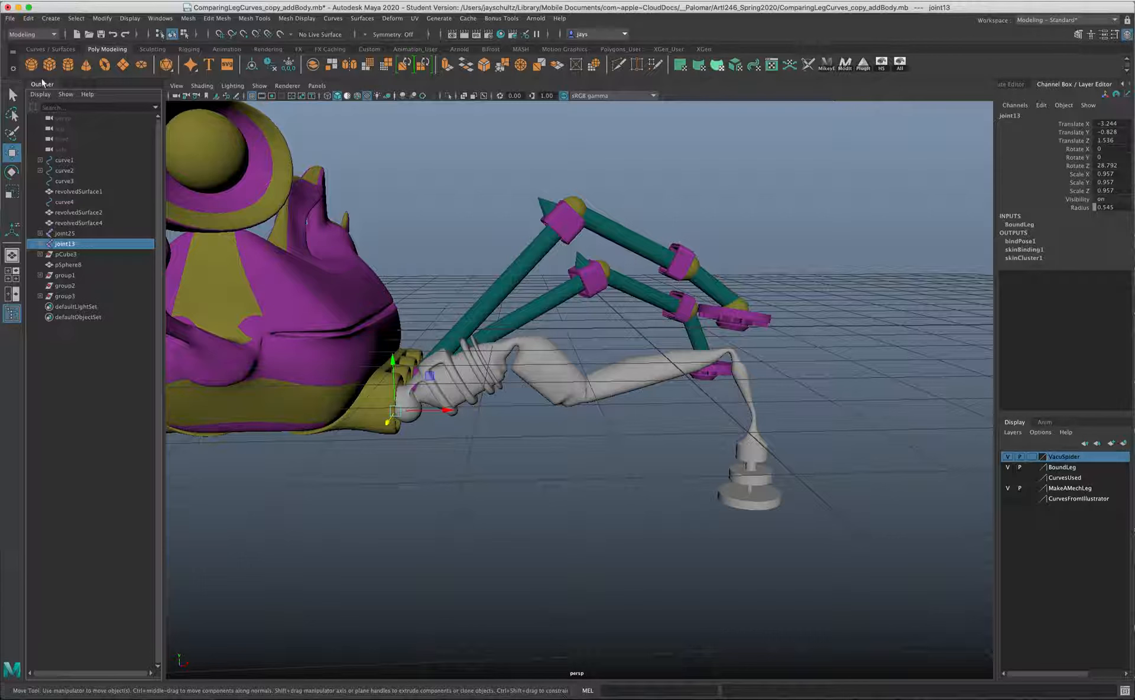
Duplicate the grey leg surface, revolvedSurface4, using Duplicate Special with Duplicate input graph enabled.
left_click(32, 21)
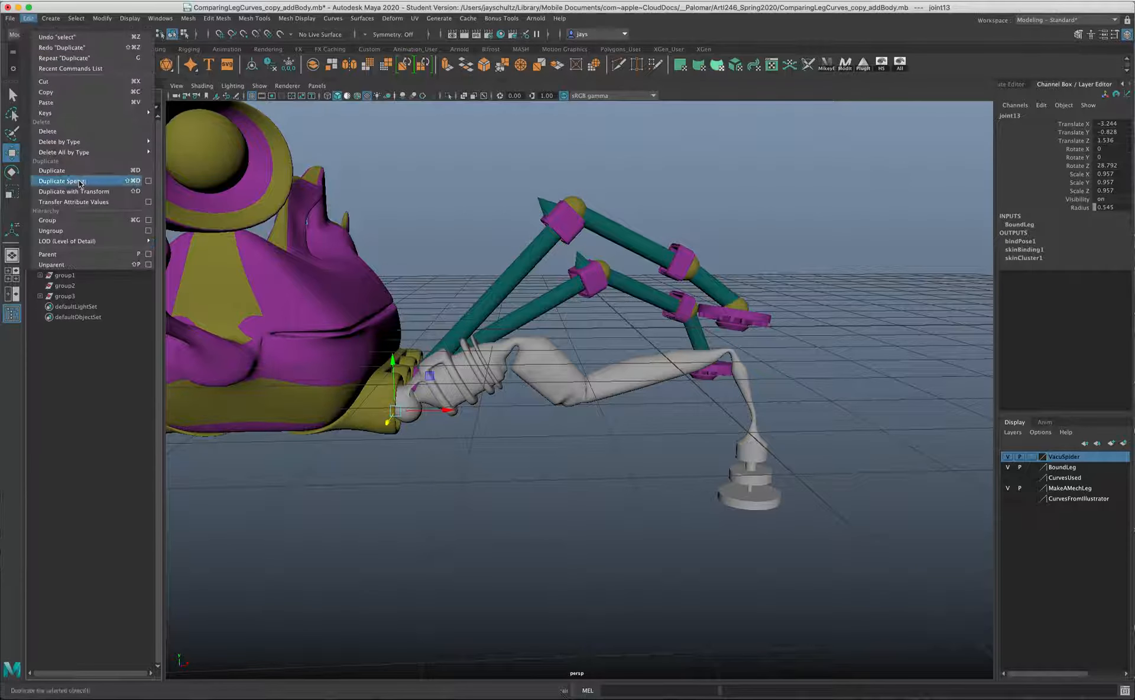
left_click(150, 181)
left_click_drag(650, 326, 887, 345)
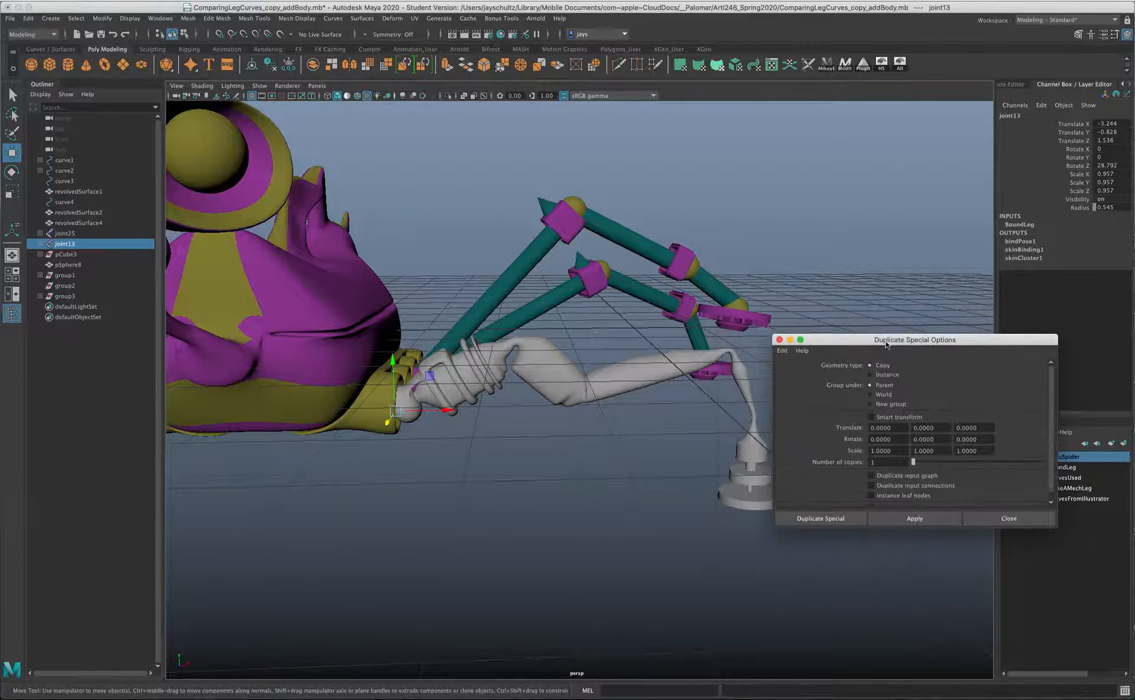
left_click(538, 339)
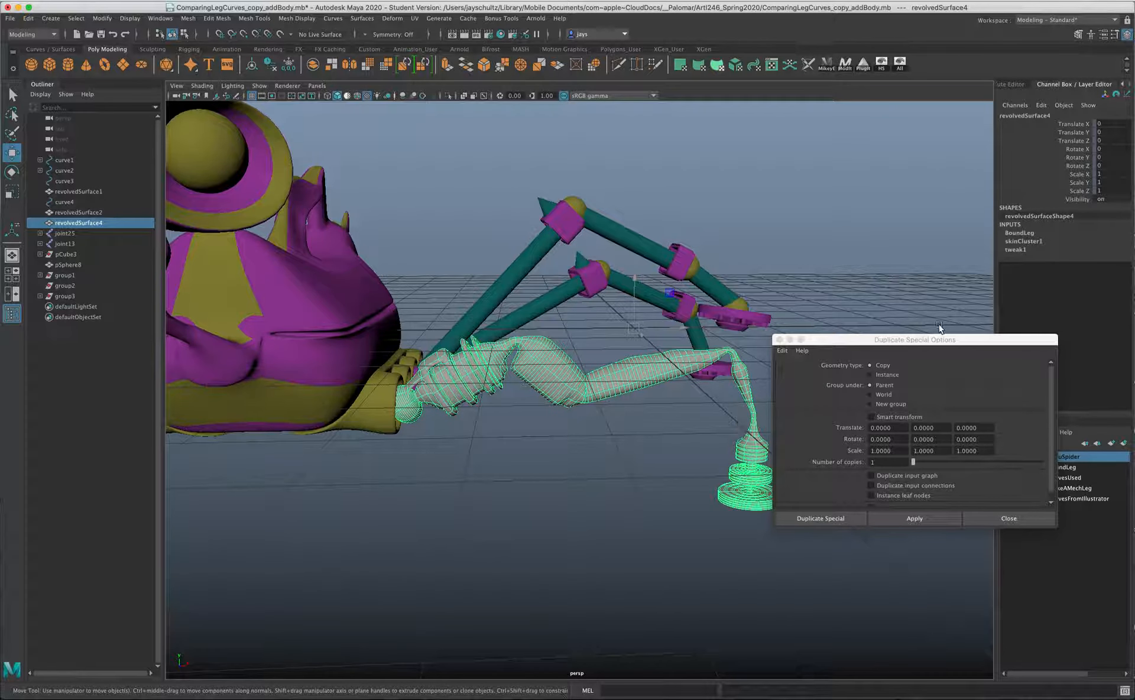
left_click_drag(920, 343, 821, 79)
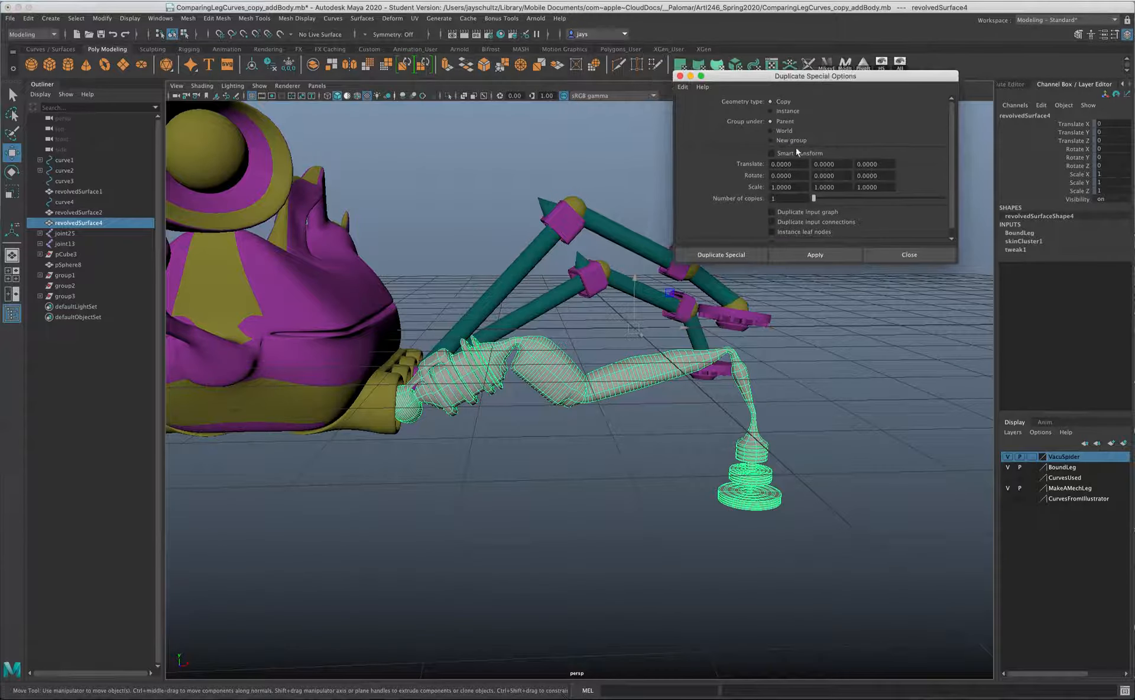
left_click(771, 212)
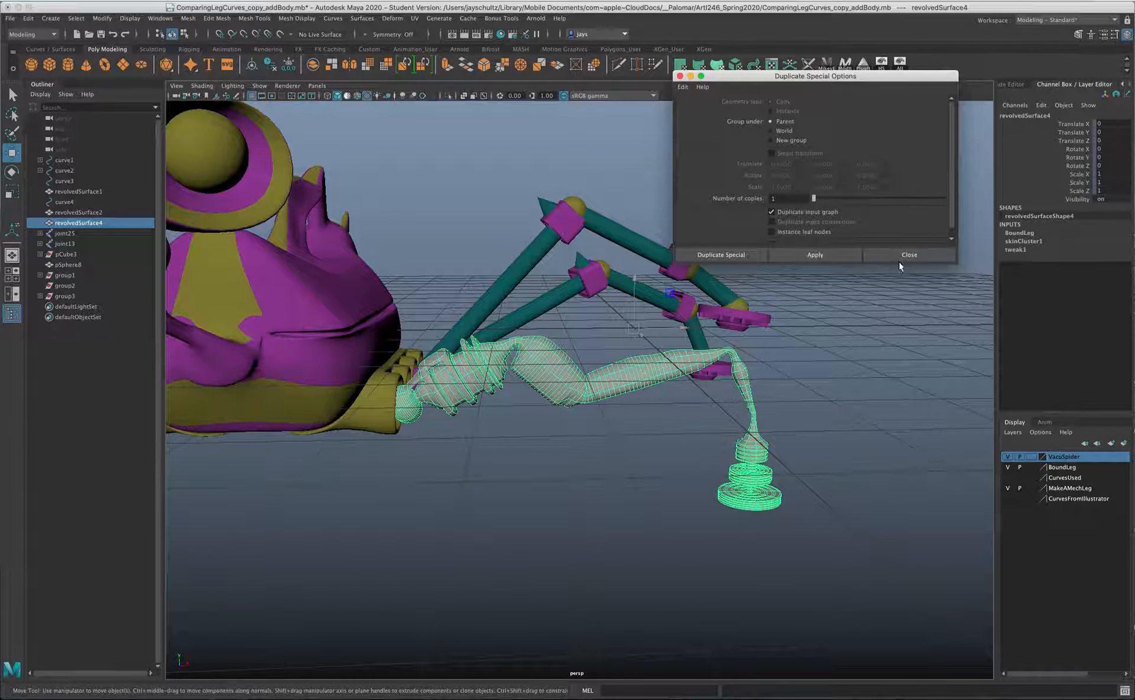
left_click(727, 255)
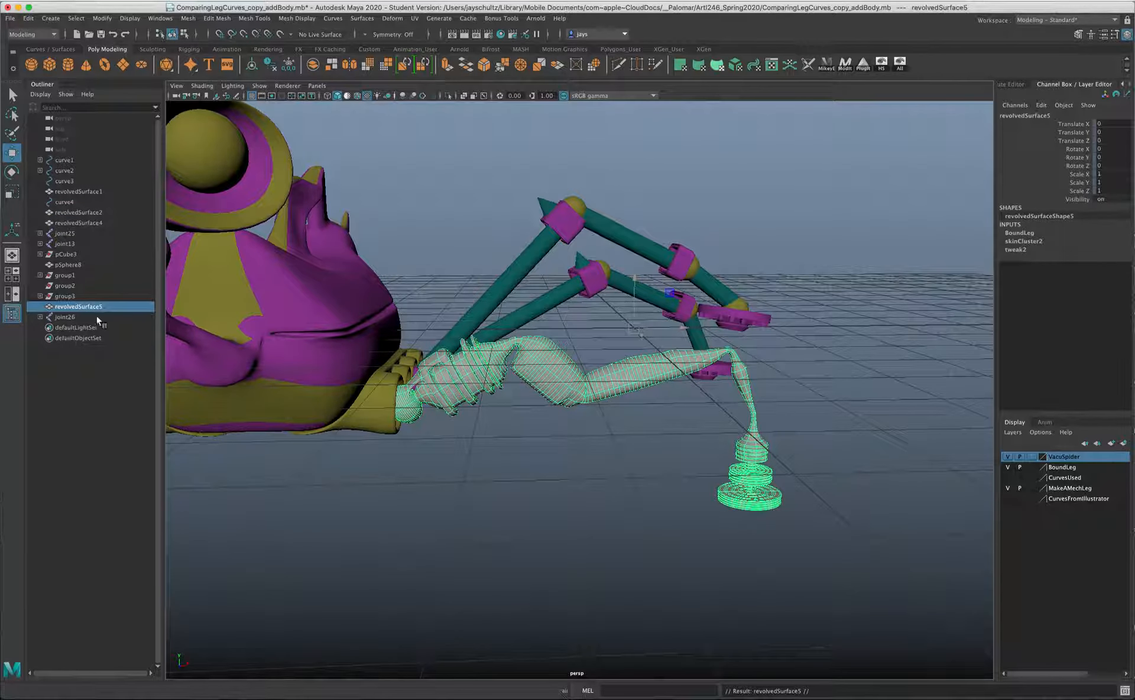
Move the duplicated grey leg by its root joint, joint26, along Z to about 3.194.
left_click(65, 318)
left_click_drag(396, 473, 443, 483, "alt")
left_click_drag(562, 490, 548, 583)
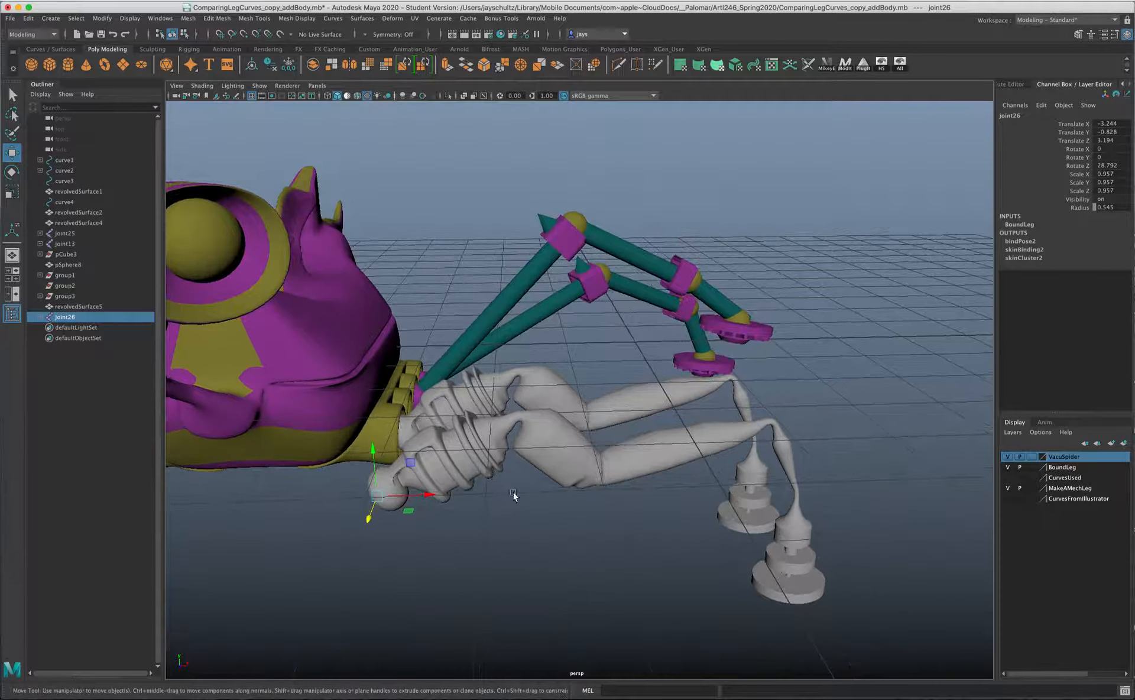
Switch the viewport to wireframe display and select joint14, the child of the duplicated leg's root joint.
key("4")
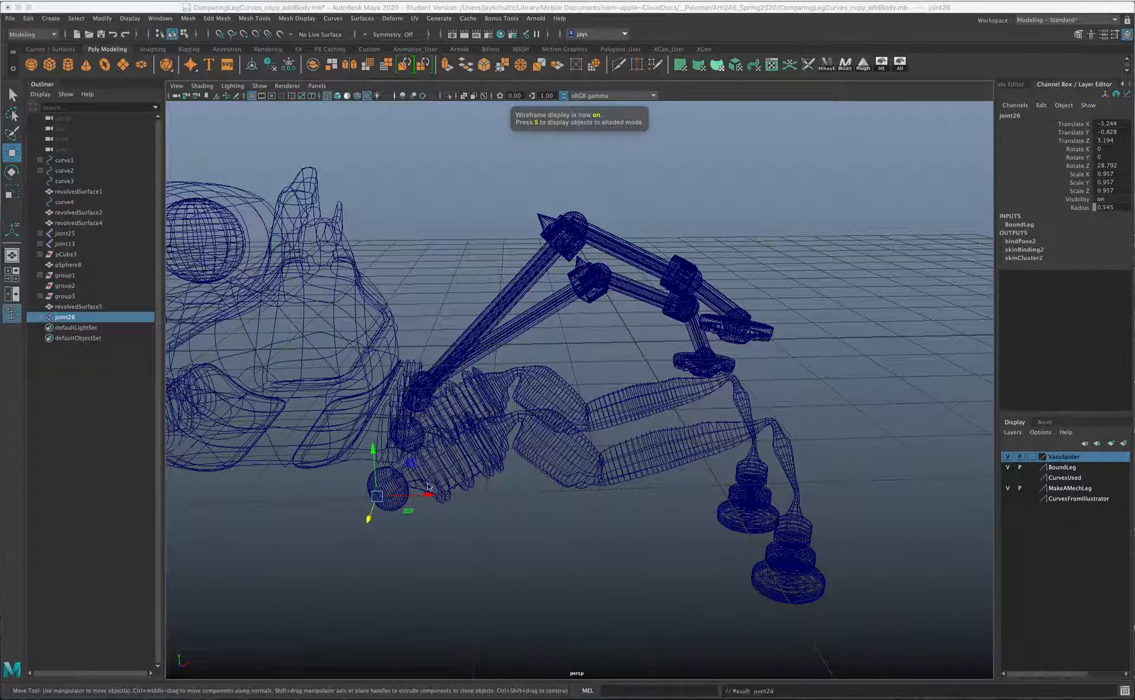
key("Down")
left_click_drag(489, 503, 499, 499, "alt")
left_click_drag(563, 434, 522, 464, "alt")
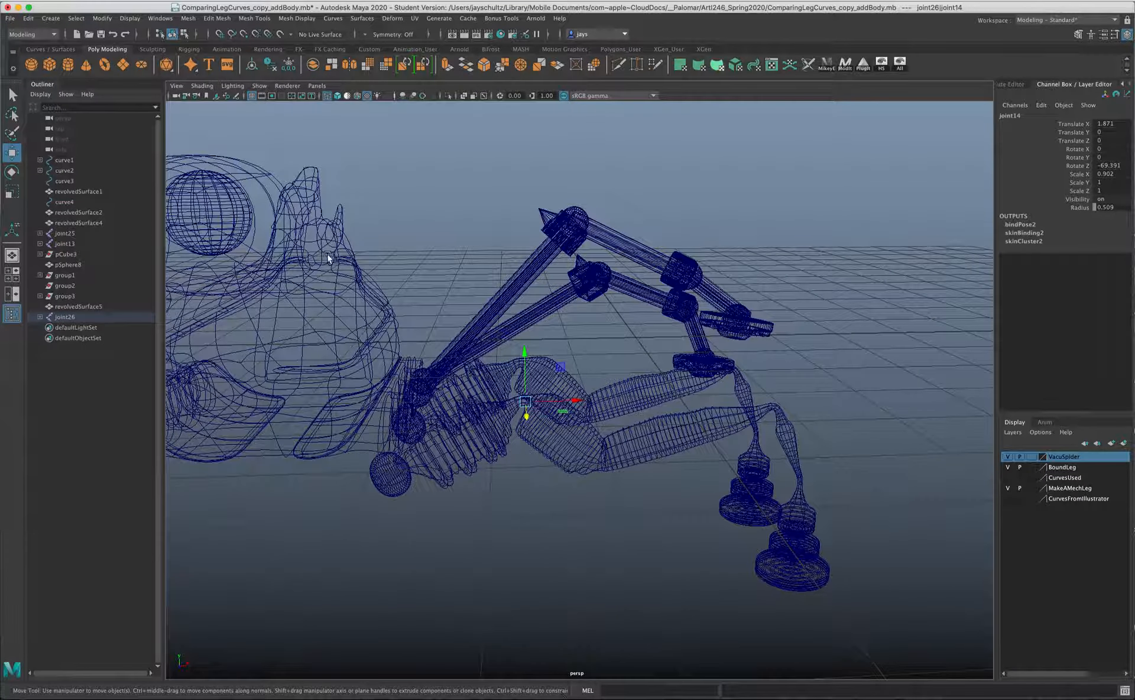
Turn on joint display in the viewport and return to textured shaded display with the duplicated leg's root, joint26, selected.
left_click(259, 86)
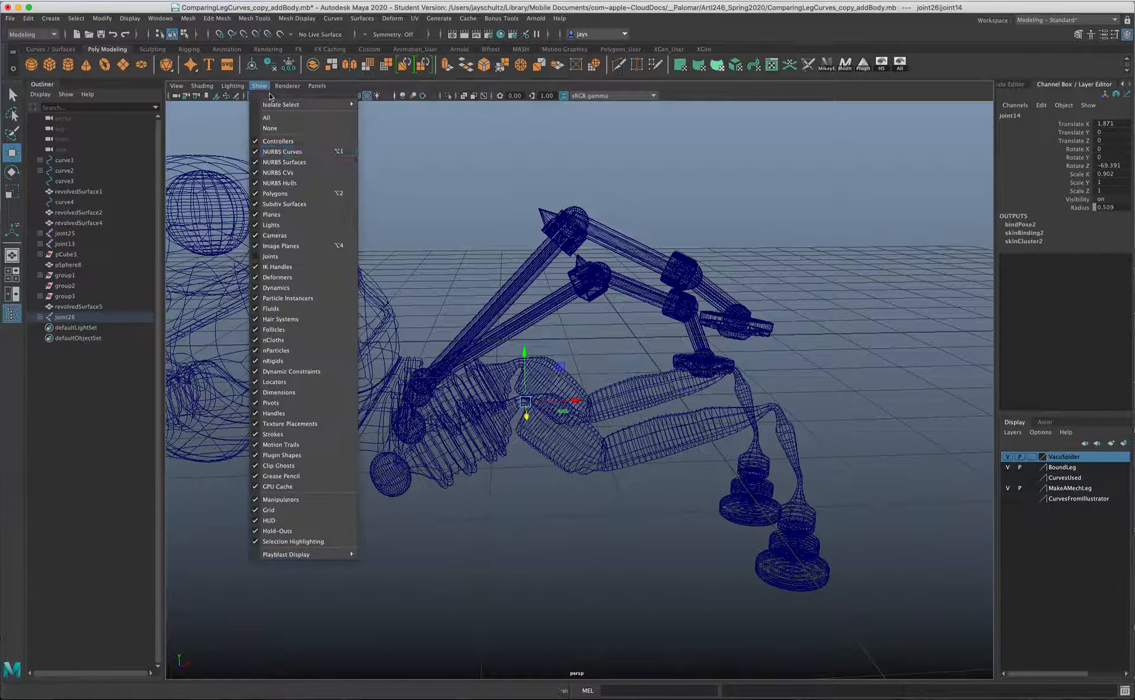
left_click(258, 259)
mouse_move(589, 508)
left_mouse_down("alt")
mouse_move(507, 508)
mouse_move(553, 544)
left_mouse_up("alt")
key("Down")
key("Up")
key("Up")
key("5")
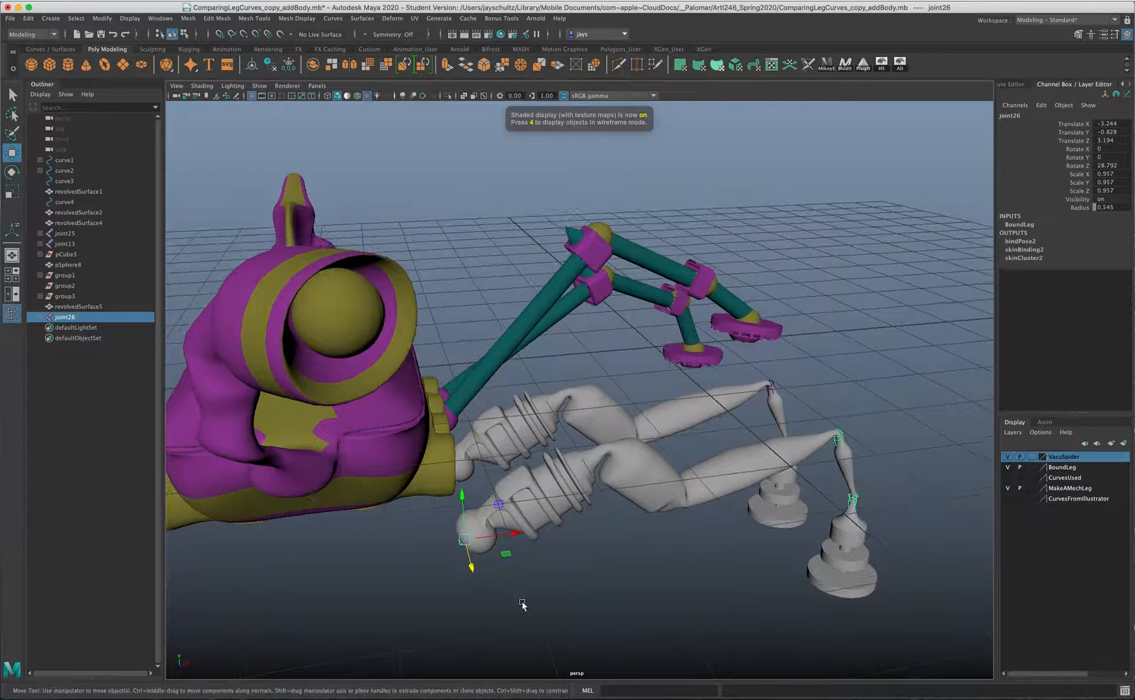
Move the duplicated leg's root, joint26, along Z to about 0.43, toward a body socket.
key("e")
mouse_move(480, 596)
left_mouse_down("alt")
mouse_move(459, 591)
mouse_move(463, 609)
left_mouse_up("alt")
key("w")
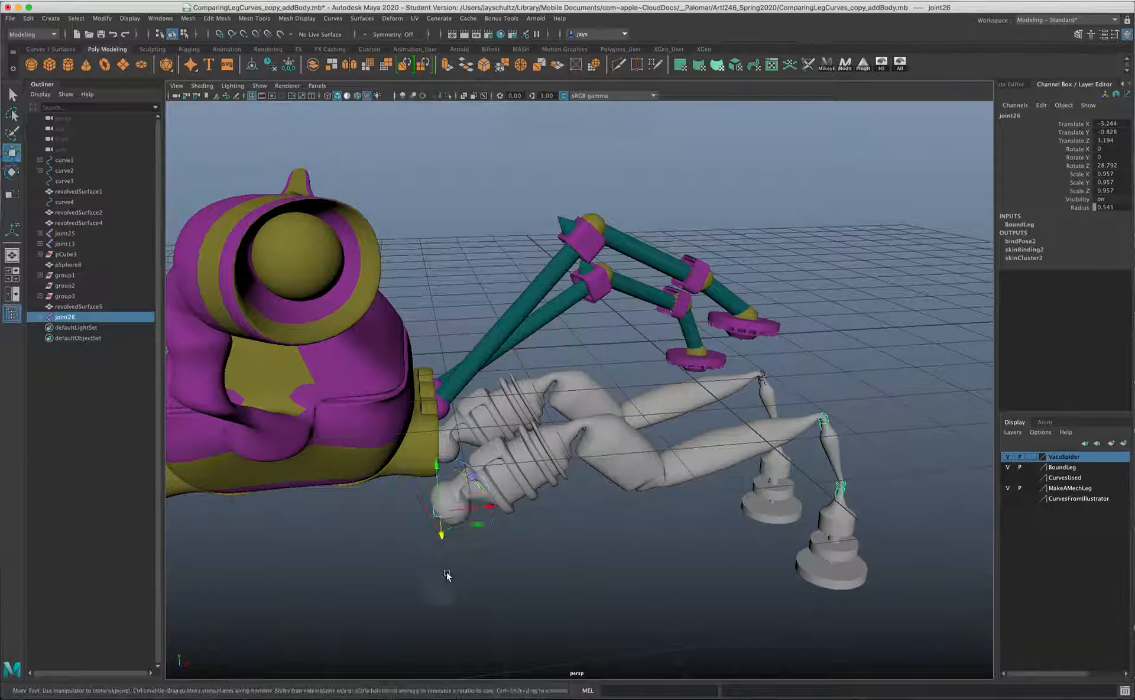
left_click_drag(444, 547, 442, 434)
left_click_drag(533, 520, 444, 515, "alt")
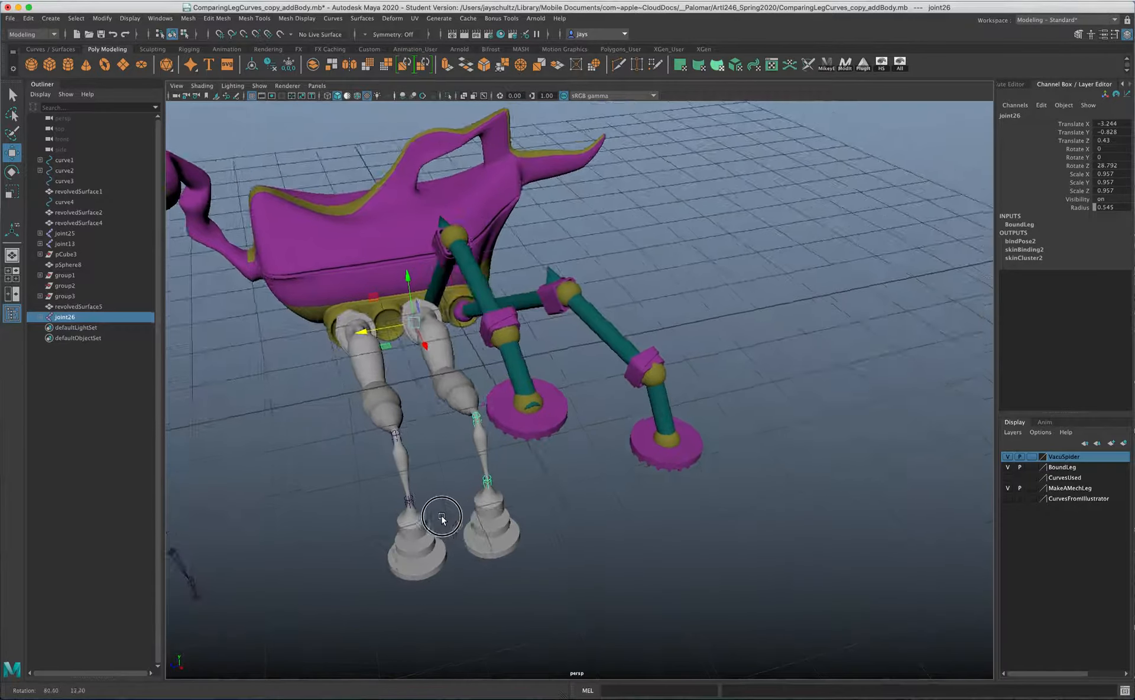
Move the original leg's root, joint13, to about -3.458 in X and 1.536 in Z to seat it in its body socket.
left_click_drag(388, 334, 308, 411)
left_click_drag(342, 321, 284, 329)
left_click(285, 319)
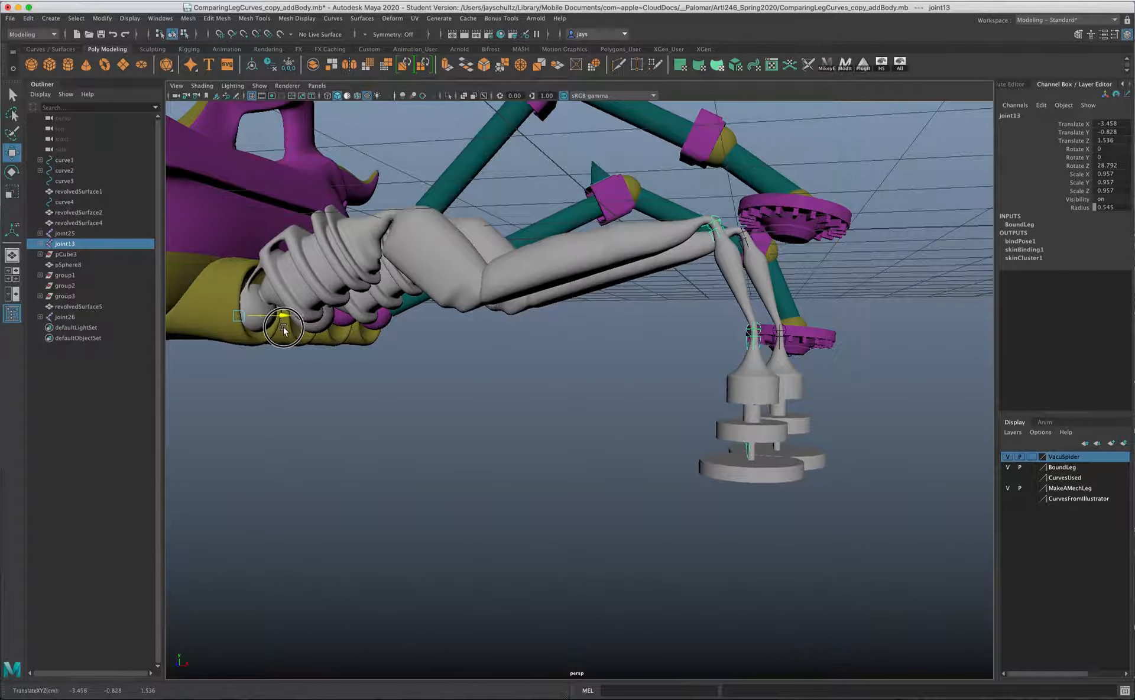
left_click_drag(284, 392, 294, 397, "alt")
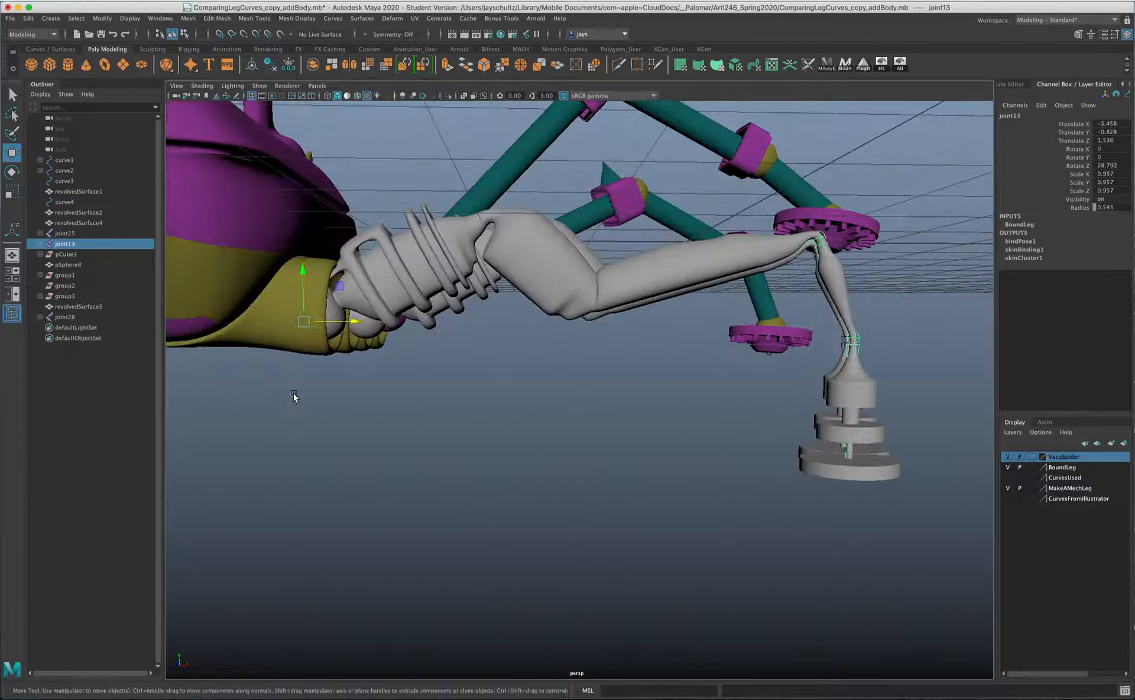
Raise the original leg's upper section by rotating joint14 to about -37.187 and joint15 to about -2.02 on Z.
key("Down")
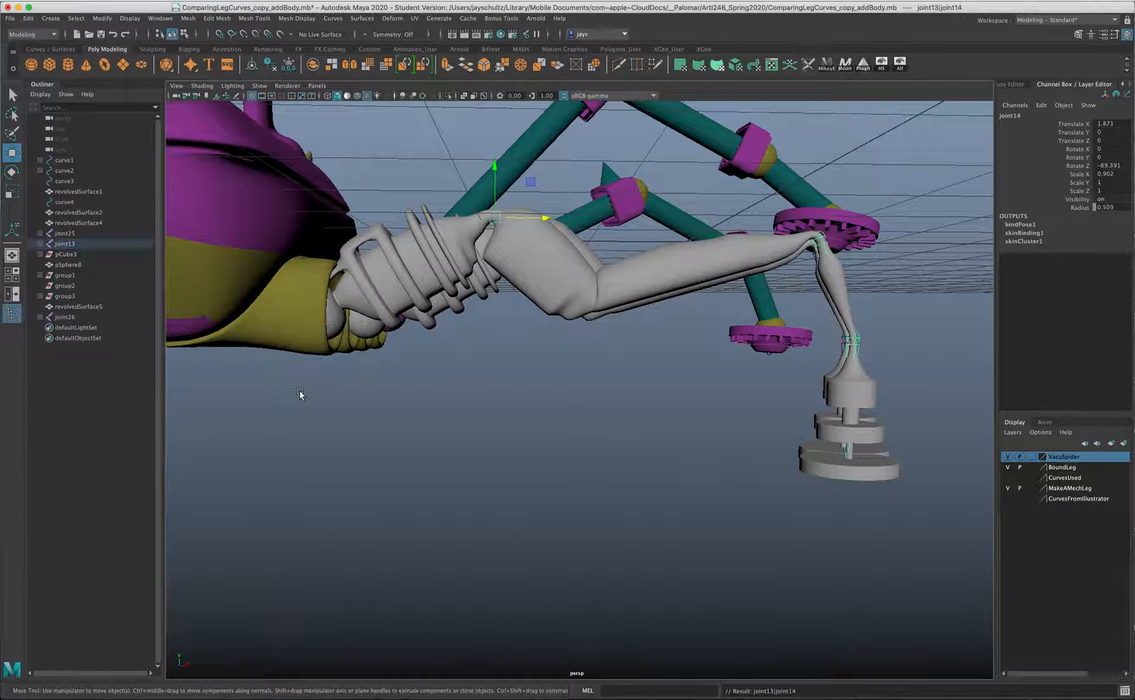
key("e")
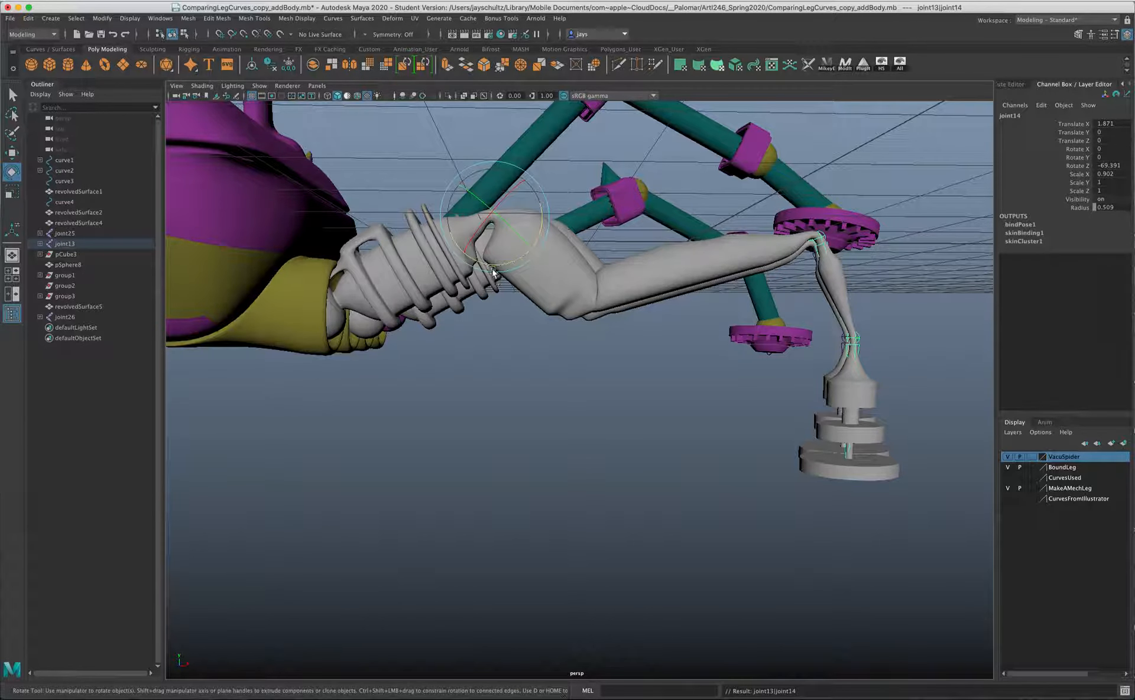
left_click_drag(491, 266, 516, 259)
key("Down")
left_click_drag(631, 285, 285, 541)
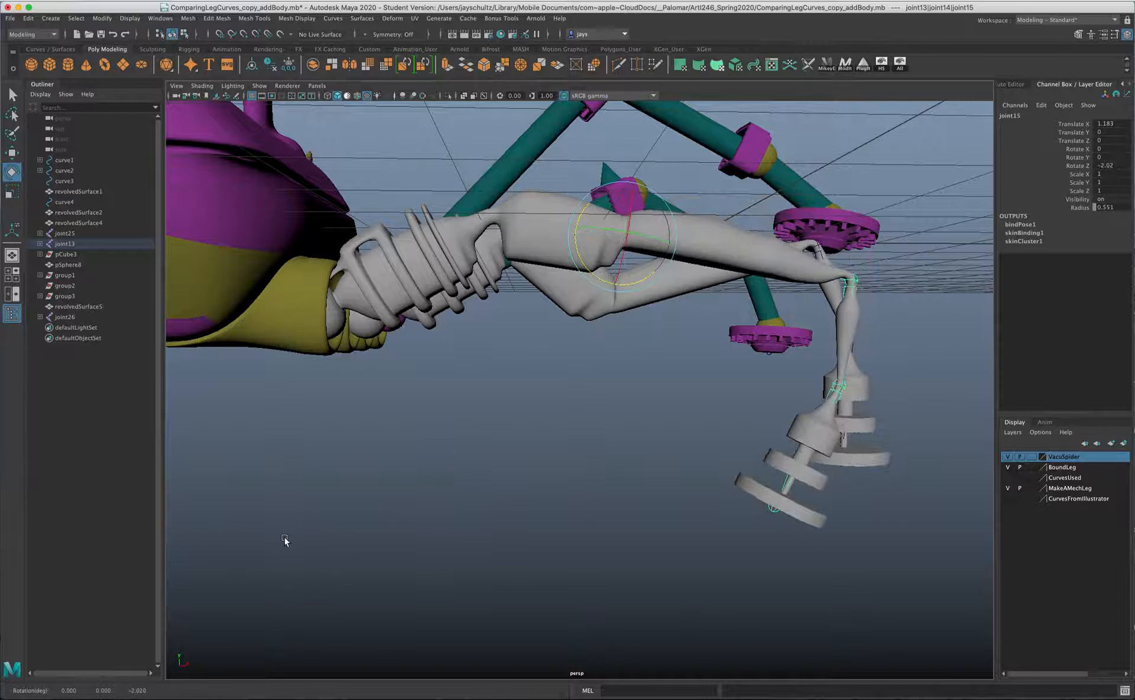
Rotate joint16 to about -39.803 on Z and rotate joint17 to level the original leg's foot.
key("Down")
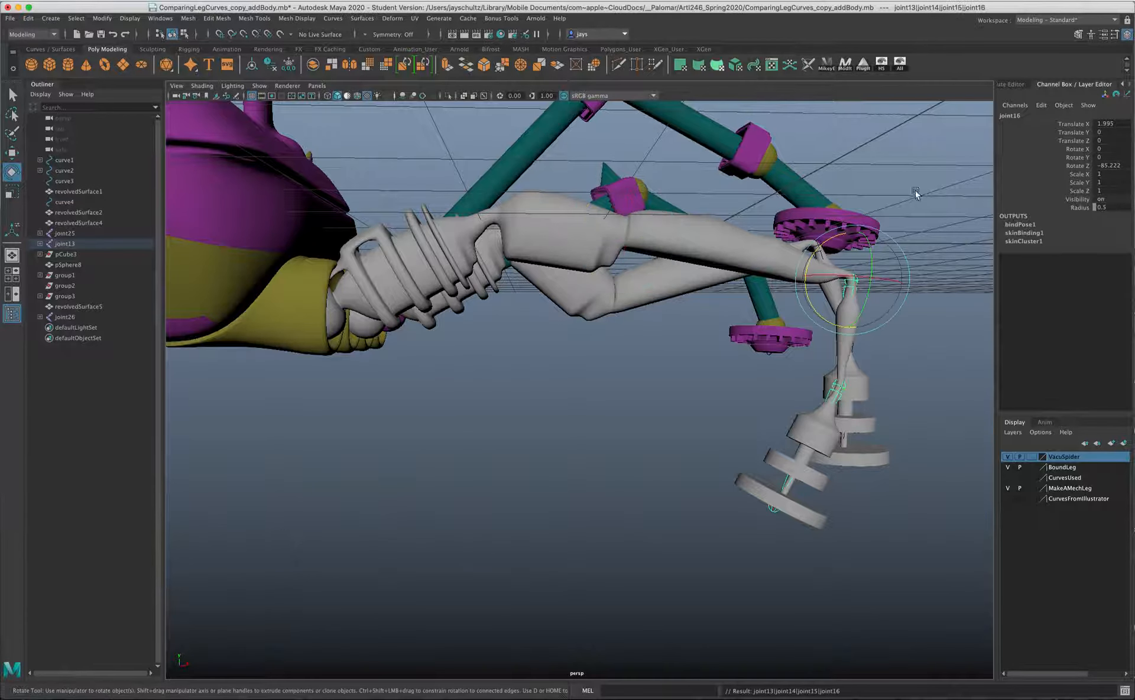
left_click_drag(855, 290, 873, 318)
key("Down")
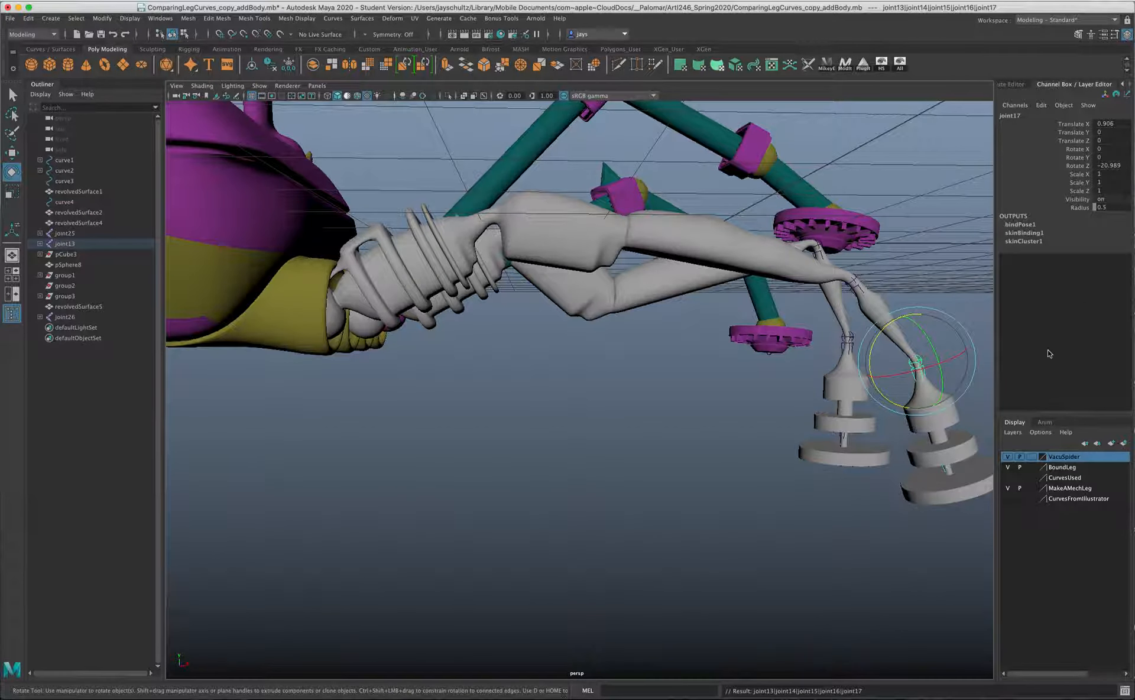
left_click_drag(866, 427, 578, 474)
Rotate root joint13 to about 35.813 on Z and reposition it to about -3.265 in X and -0.908 in Y.
right_click_drag(580, 473, 798, 459, "alt")
key("Down")
key("Down")
key("Up")
key("Up")
key("Up")
key("Up")
key("Up")
key("Up")
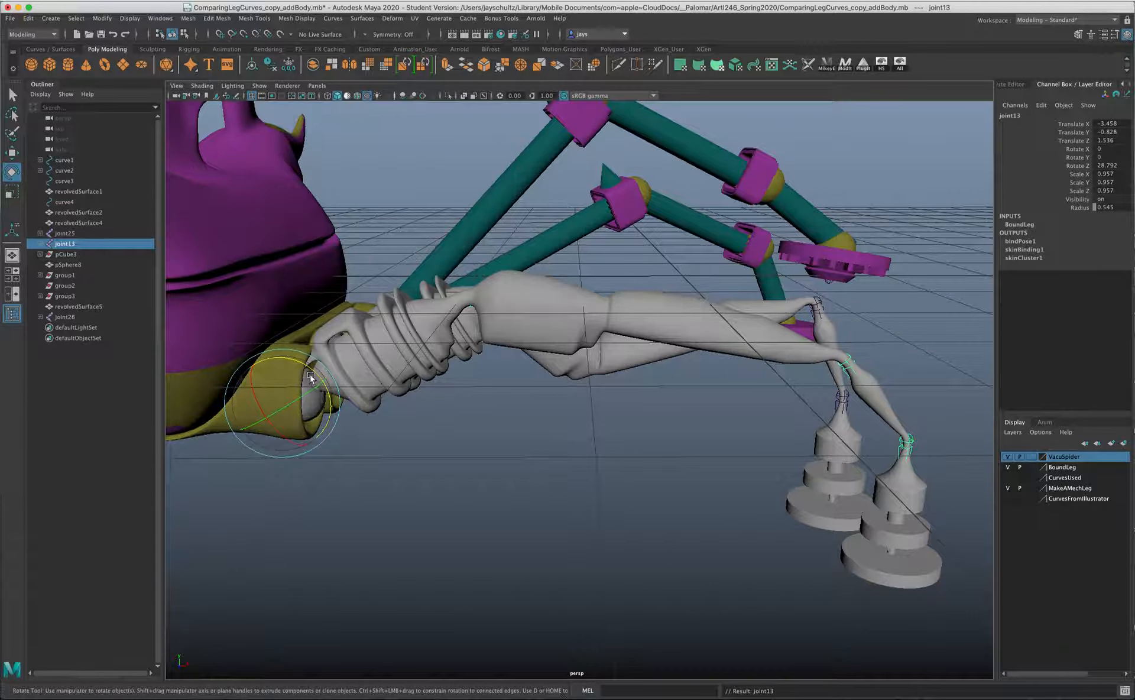
left_click_drag(309, 372, 378, 467)
key("w")
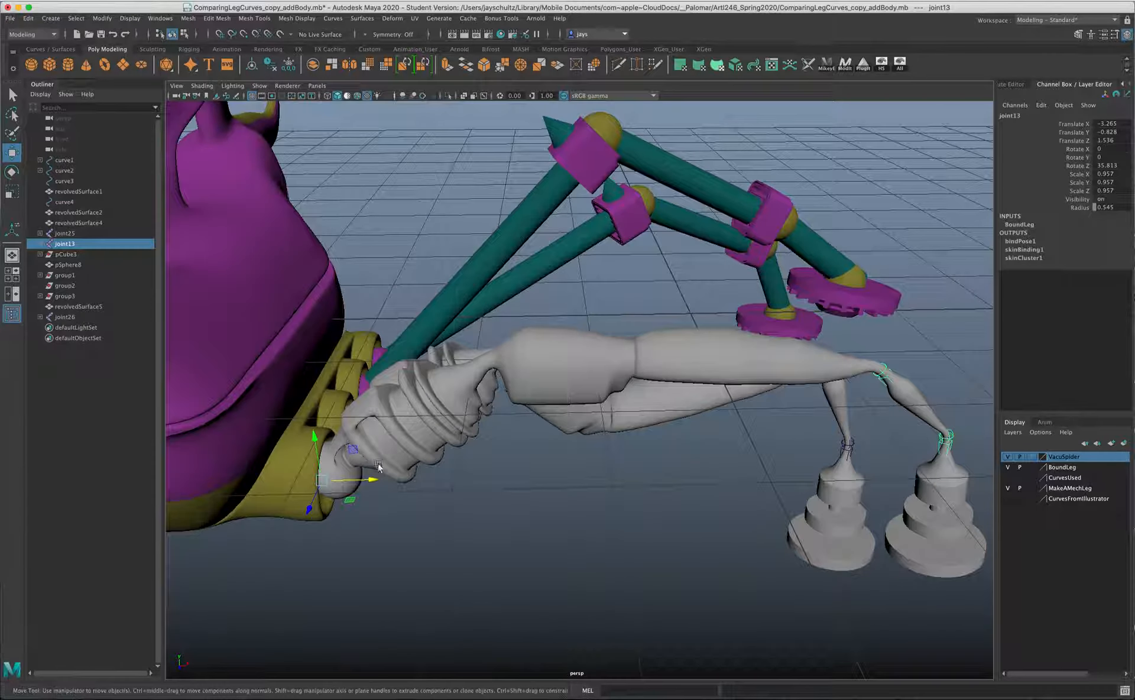
left_click_drag(318, 436, 383, 471)
Rotate joint14 and its child joint15 so the original leg's middle section bends steeply upward.
key("Down")
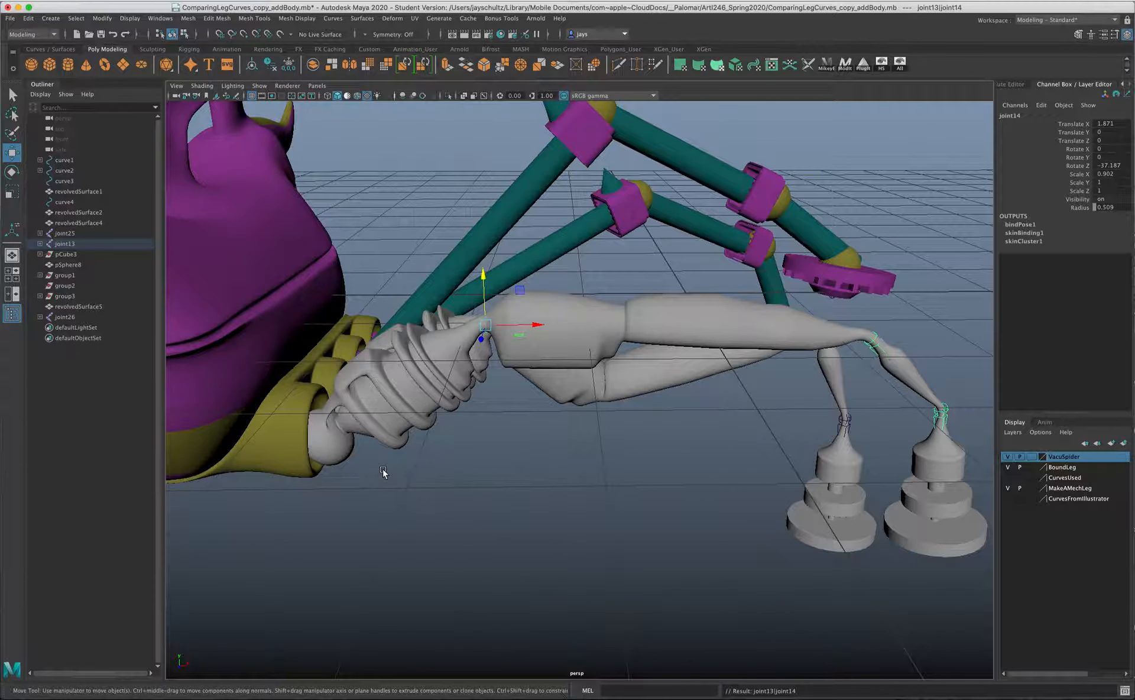
key("e")
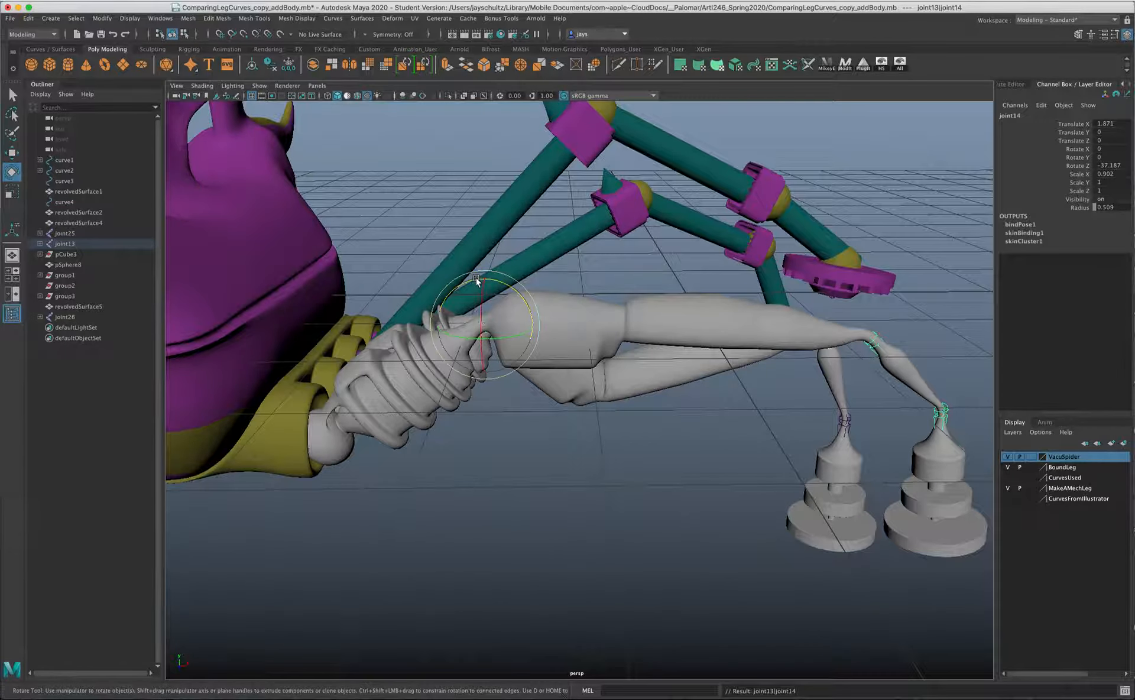
left_click_drag(476, 283, 480, 414)
mouse_move(481, 458)
right_mouse_down("alt")
mouse_move(487, 445)
mouse_move(463, 444)
right_mouse_up("alt")
key("Down")
left_click_drag(592, 257, 563, 250)
Rotate joint16 downward and adjust joint17 so the raised leg's lower section and foot point toward the ground.
key("Down")
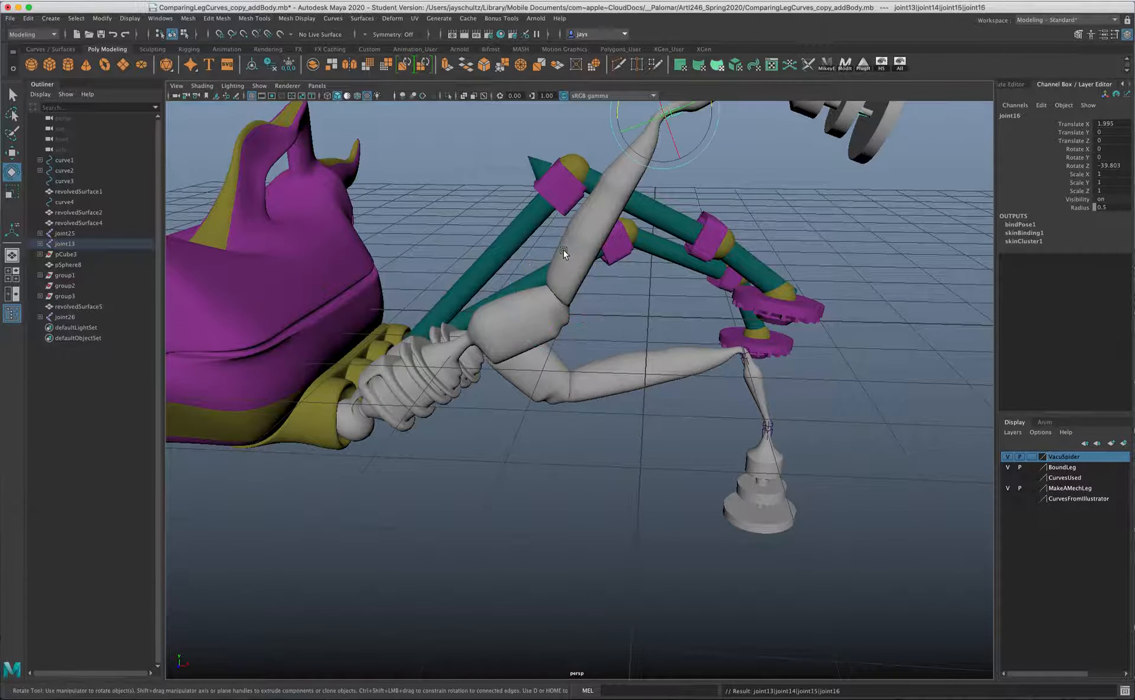
right_click_drag(563, 251, 545, 460, "alt")
middle_click_drag(545, 462, 546, 459, "alt")
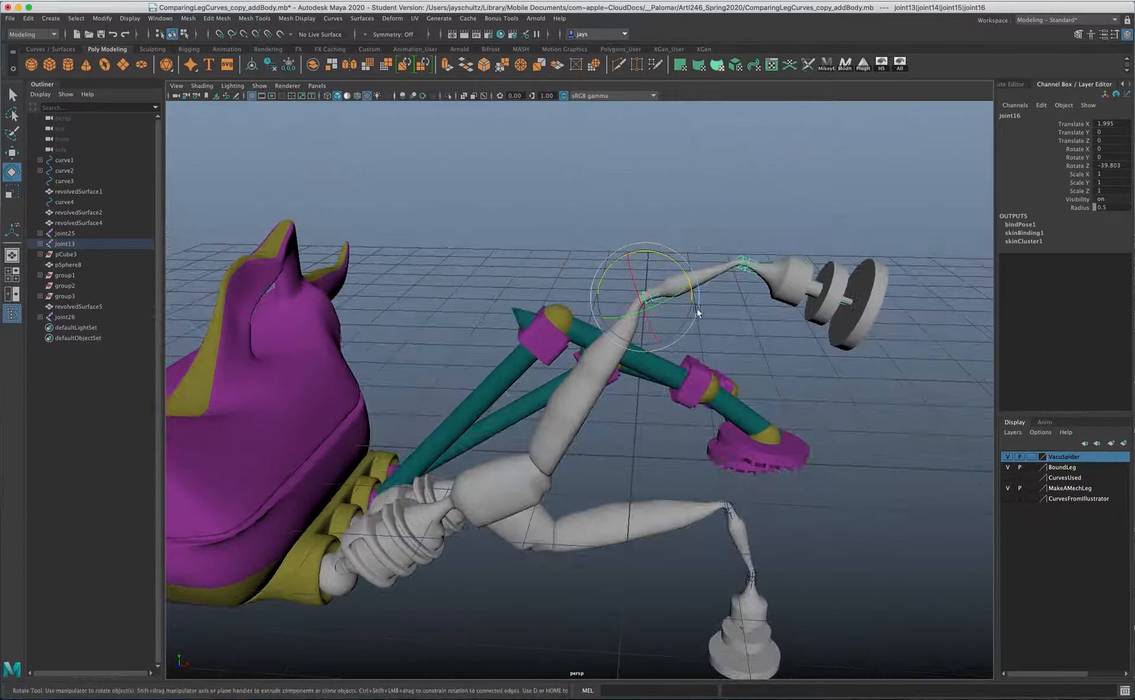
left_click_drag(683, 271, 700, 304)
key("Down")
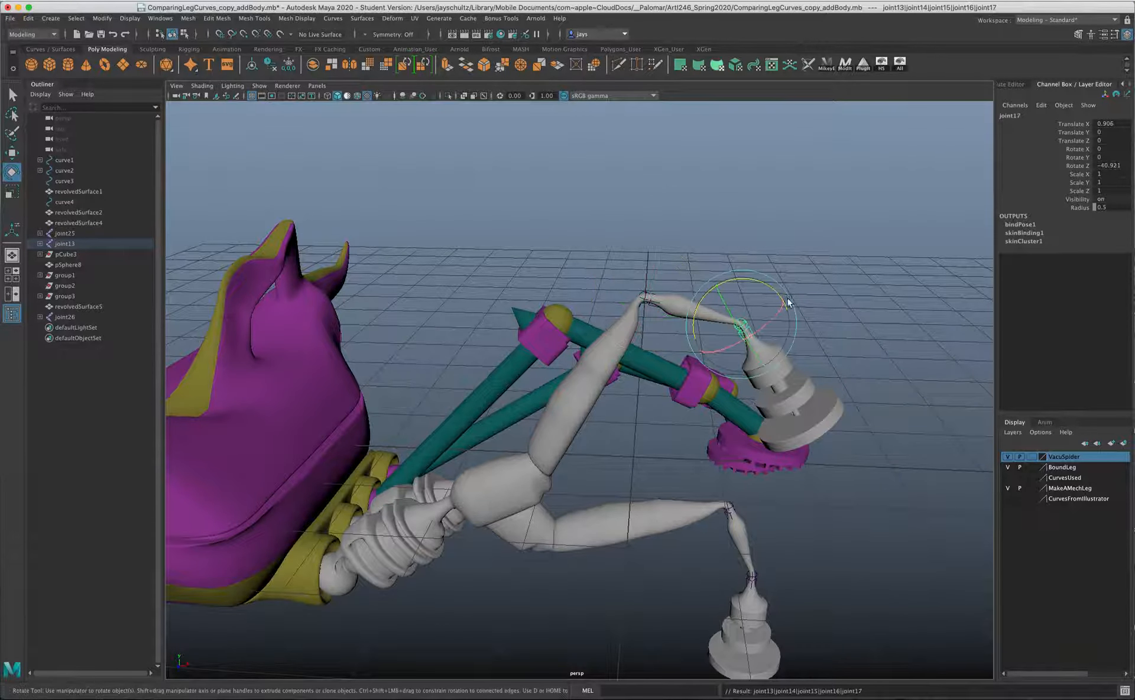
left_click_drag(773, 293, 779, 295)
Rotate root joint13 to about -1.572 in X, -15.598 in Y and 24.36 in Z to swing the whole leg.
right_click_drag(835, 532, 614, 526, "alt")
key("Down")
key("Up")
key("Up")
key("Up")
key("Up")
key("Up")
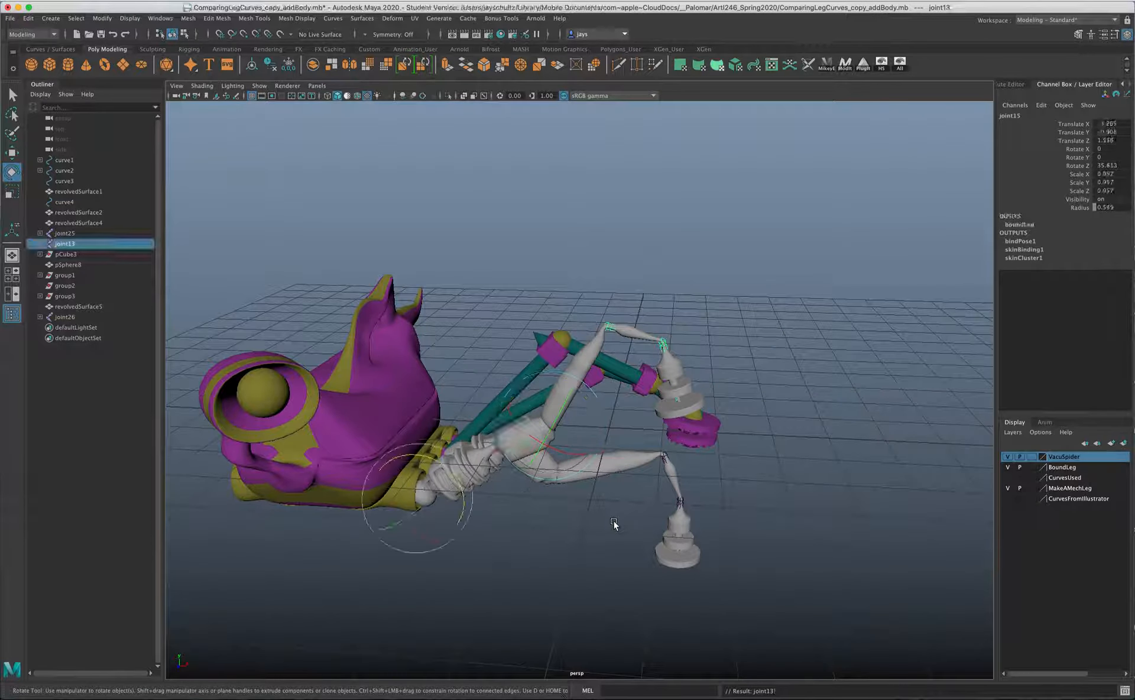
left_click_drag(453, 566, 460, 507, "alt")
left_click_drag(399, 545, 386, 544)
left_click_drag(441, 495, 444, 504)
left_click_drag(433, 520, 449, 502, "alt")
right_click_drag(449, 502, 502, 499, "alt")
left_click_drag(503, 499, 460, 520, "alt")
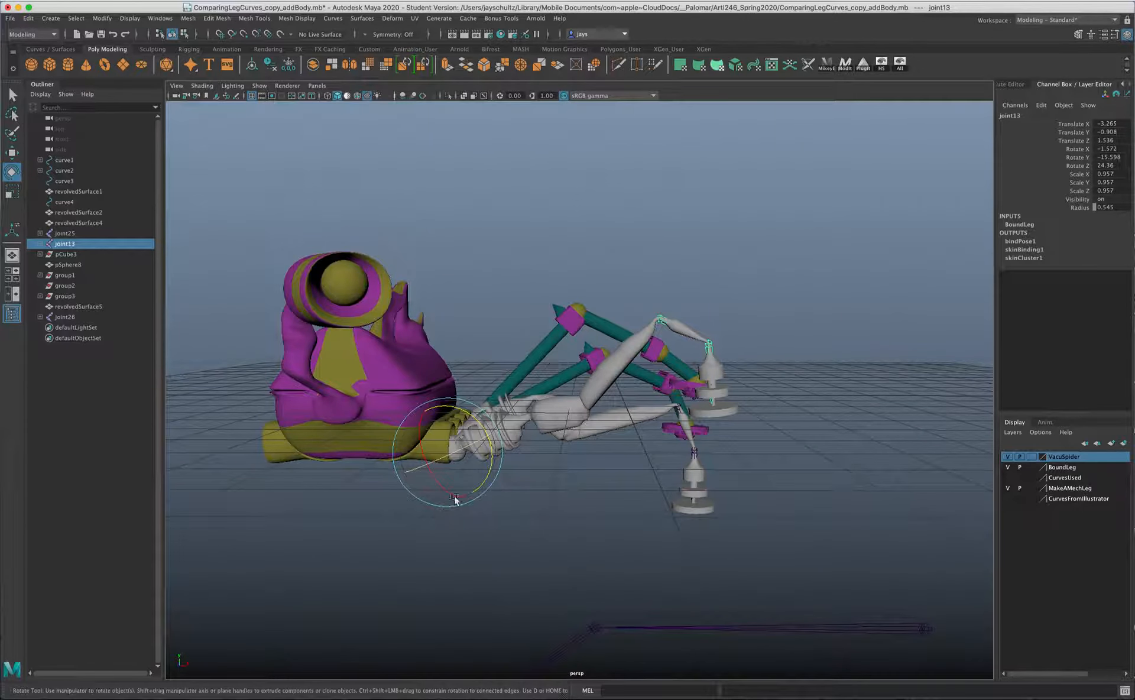
left_click_drag(448, 428, 524, 482, "alt")
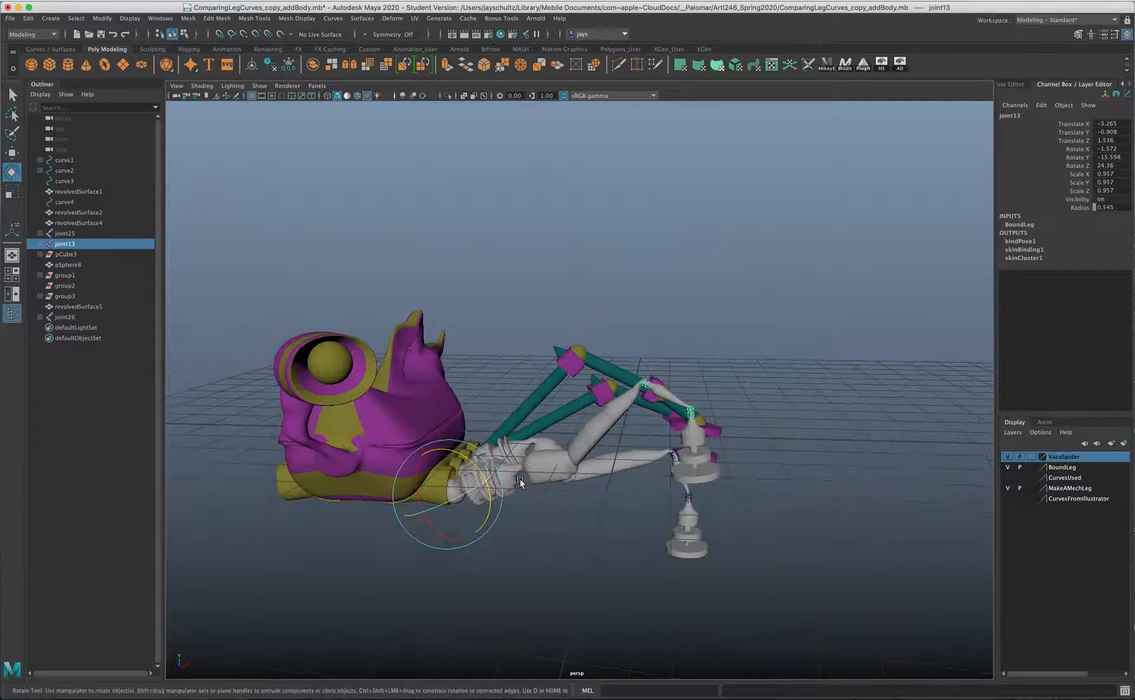
Review the Duplicate Special options, including Duplicate input graph, and close them without duplicating.
left_click(29, 19)
left_click(148, 182)
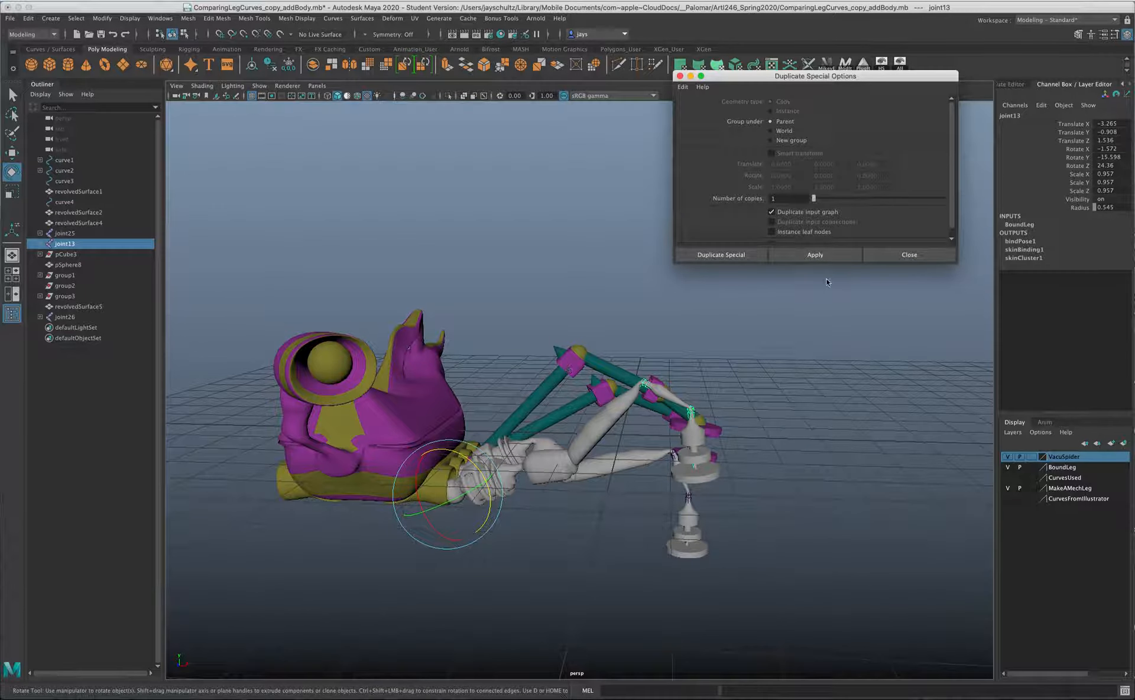
left_click(680, 76)
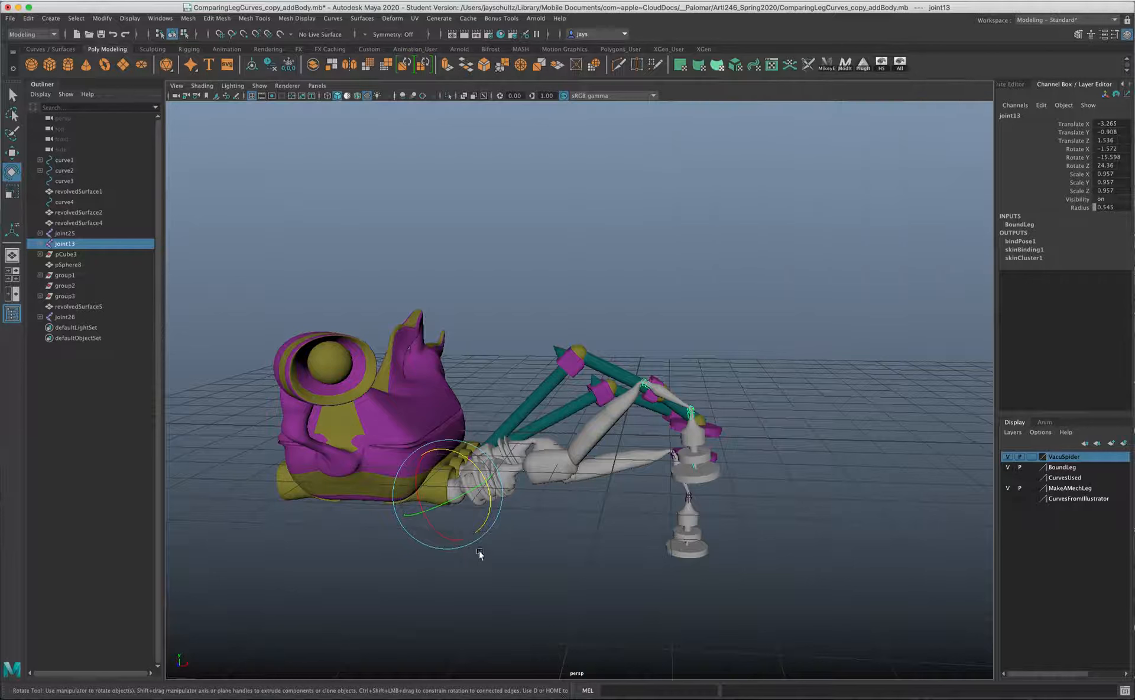
left_click_drag(516, 571, 462, 568, "alt")
left_click_drag(353, 536, 380, 528, "alt")
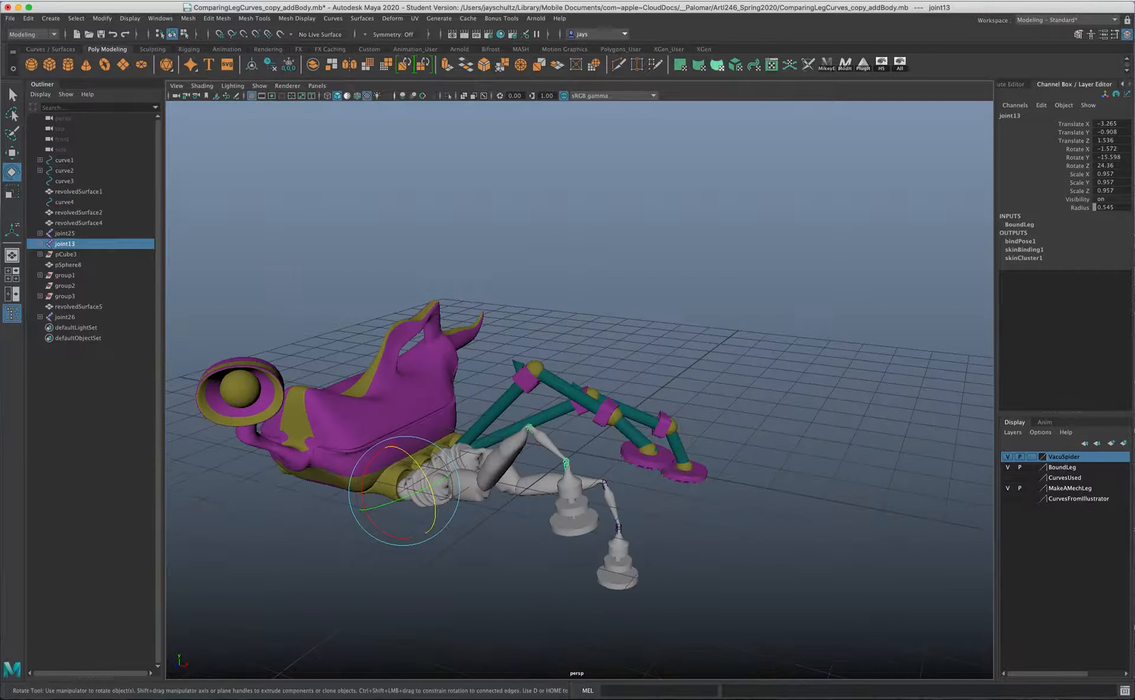
left_click(996, 2)
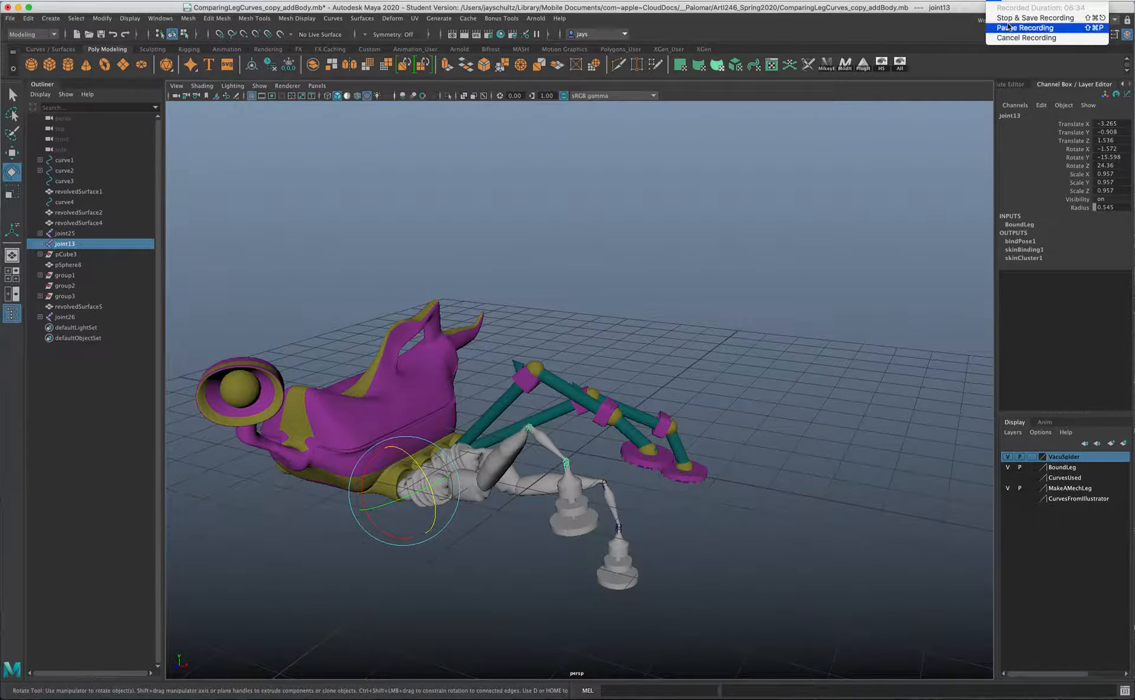